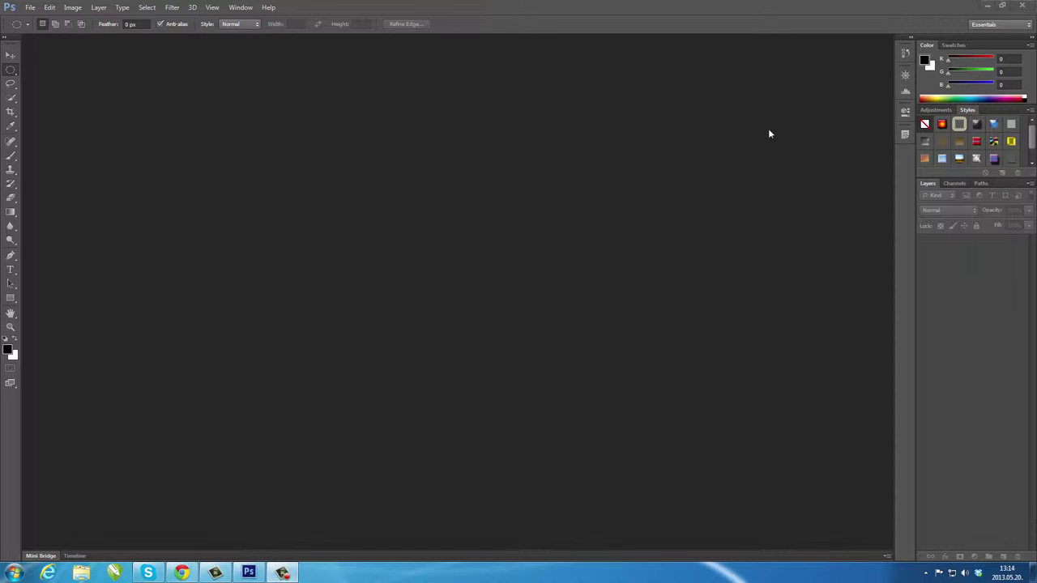
- Show the Window menu's list of workspace panels
left_click(245, 8)
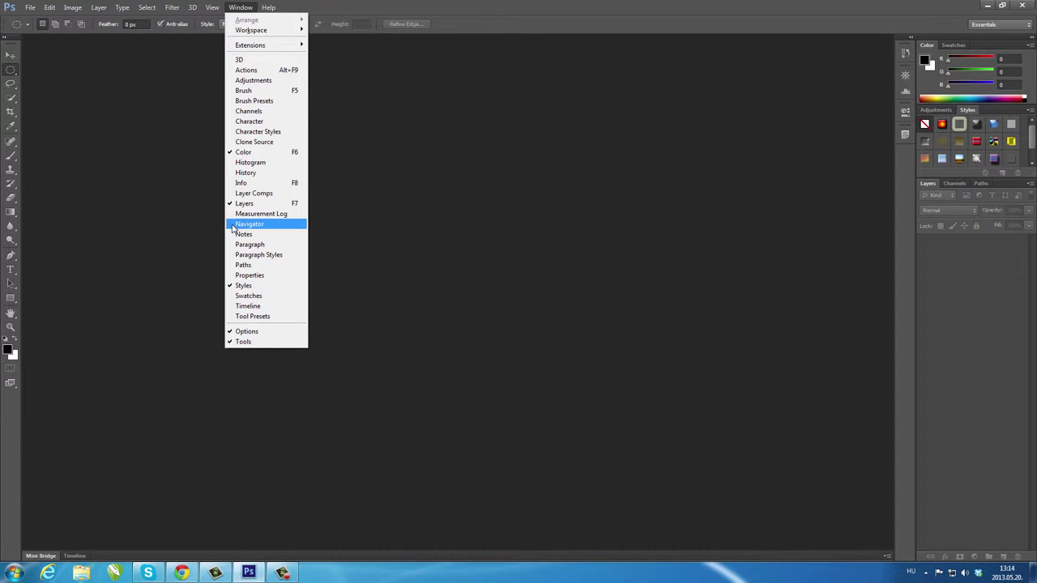
- Show the Navigator panel, then collapse it to an icon in the dock
left_click(233, 225)
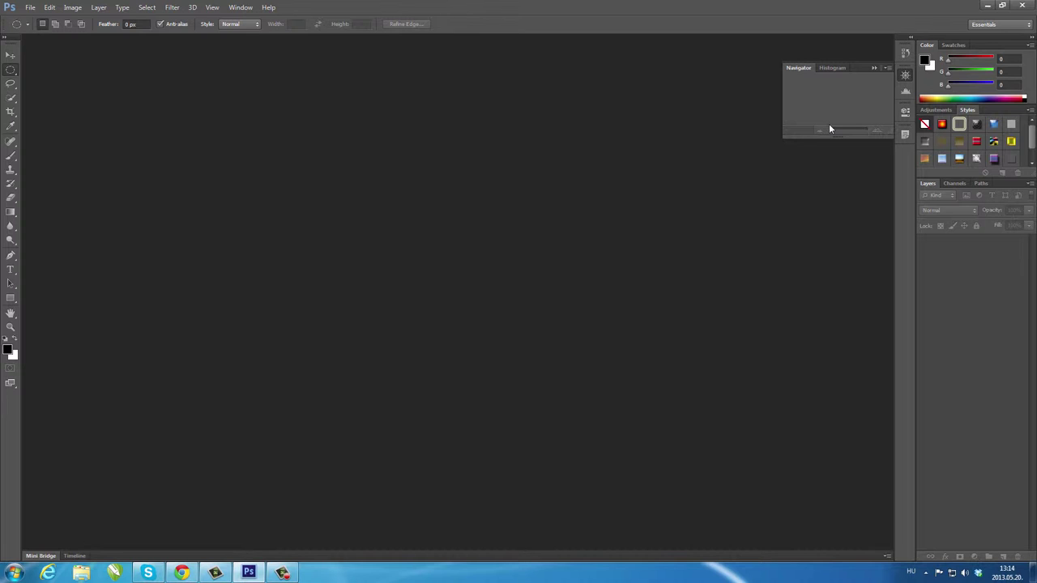
left_click(873, 70)
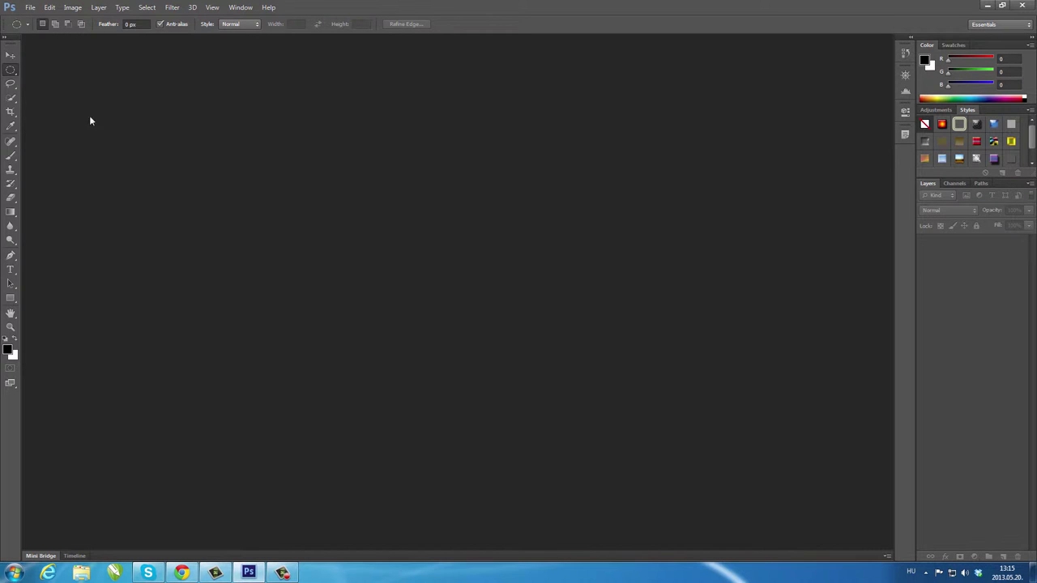
- Open 01Start1.psd from the Lessons > Lesson01 > Project1 folder
left_click(31, 8)
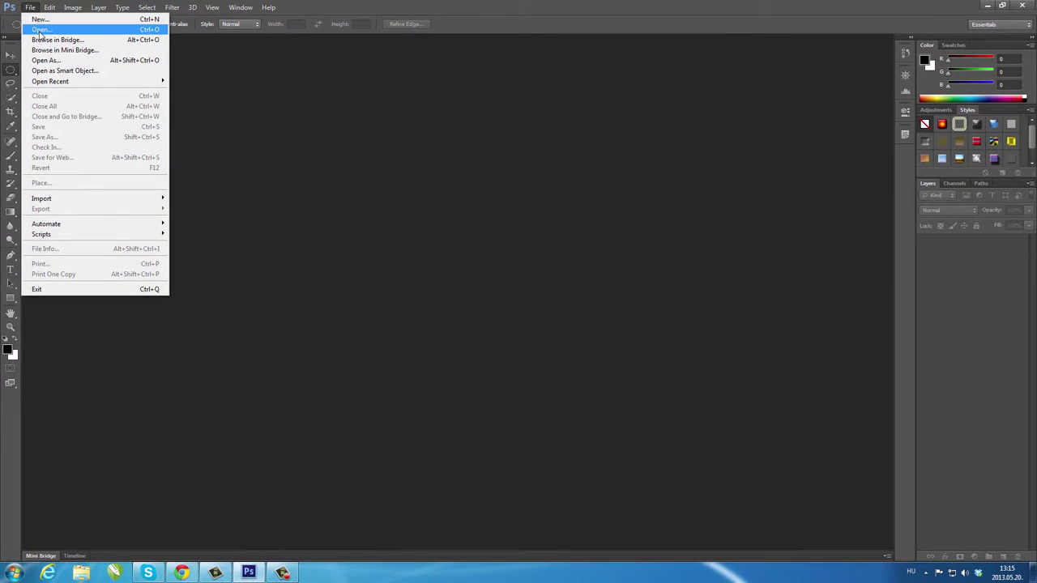
left_click(39, 31)
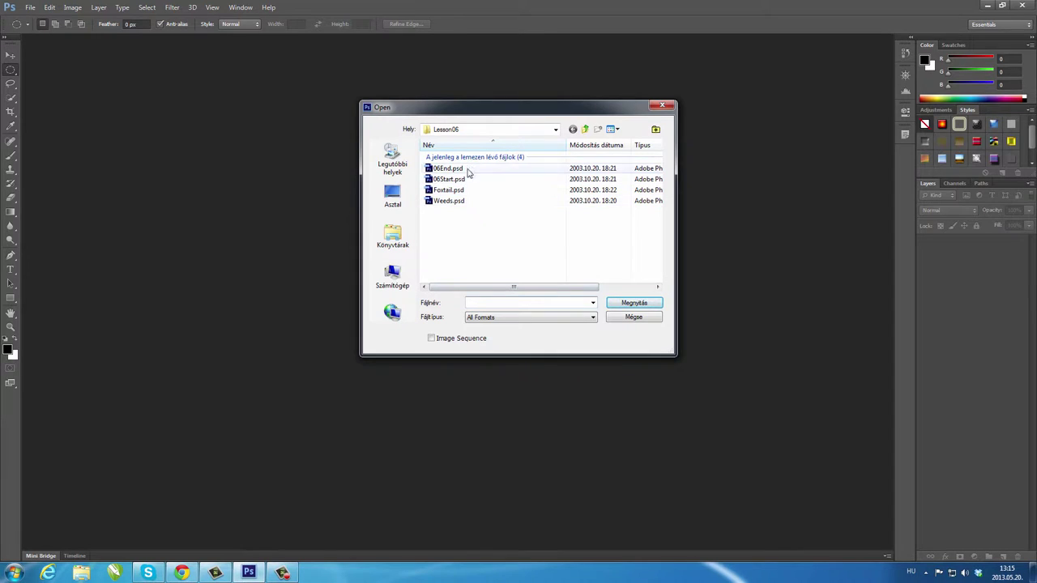
left_click(584, 130)
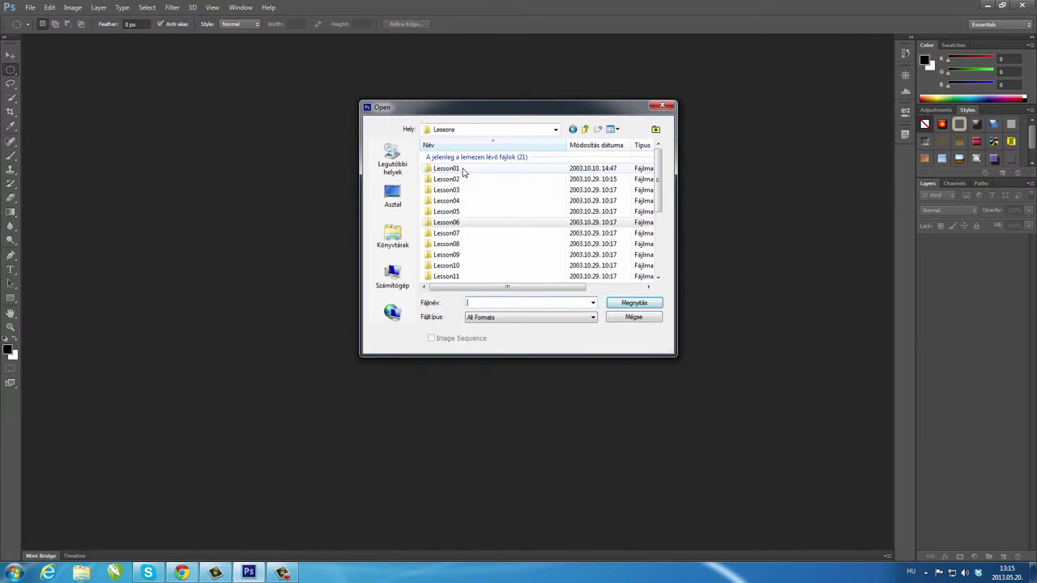
double_click(462, 168)
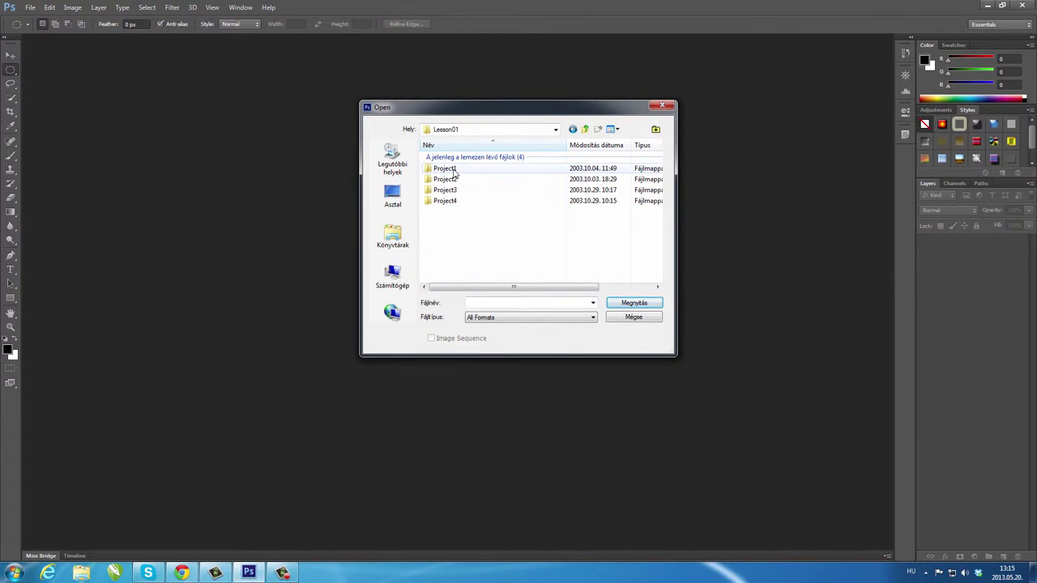
double_click(456, 169)
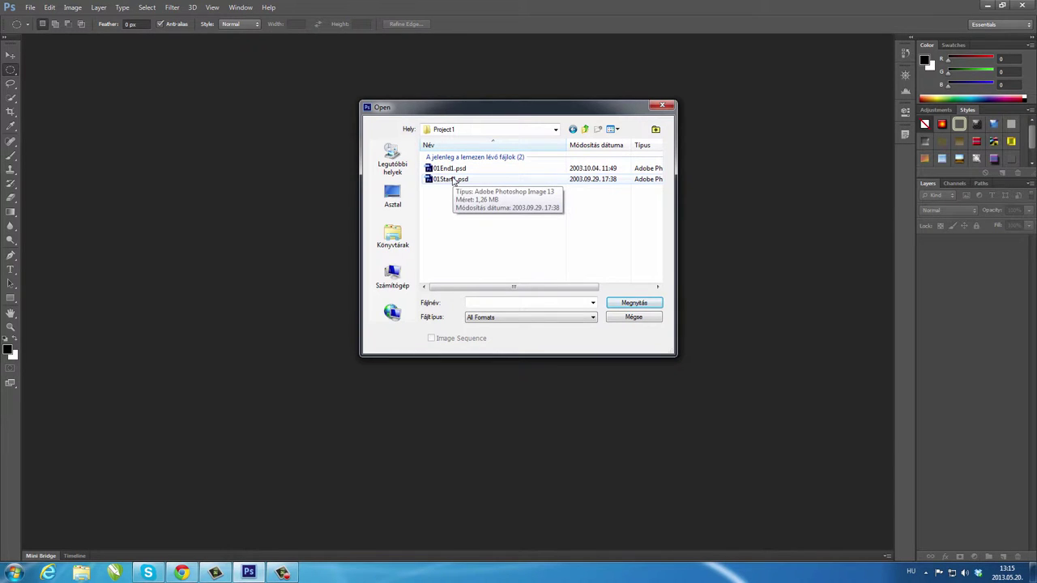
left_click(452, 179)
left_click(620, 304)
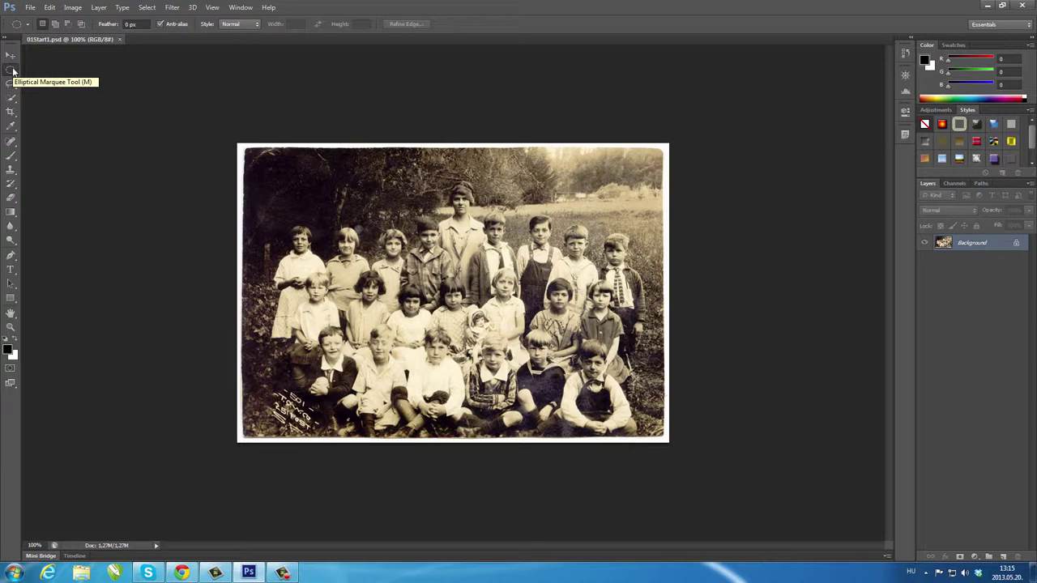
- Switch to the Elliptical Marquee Tool and fit a circle around the woman's head
left_click(13, 72)
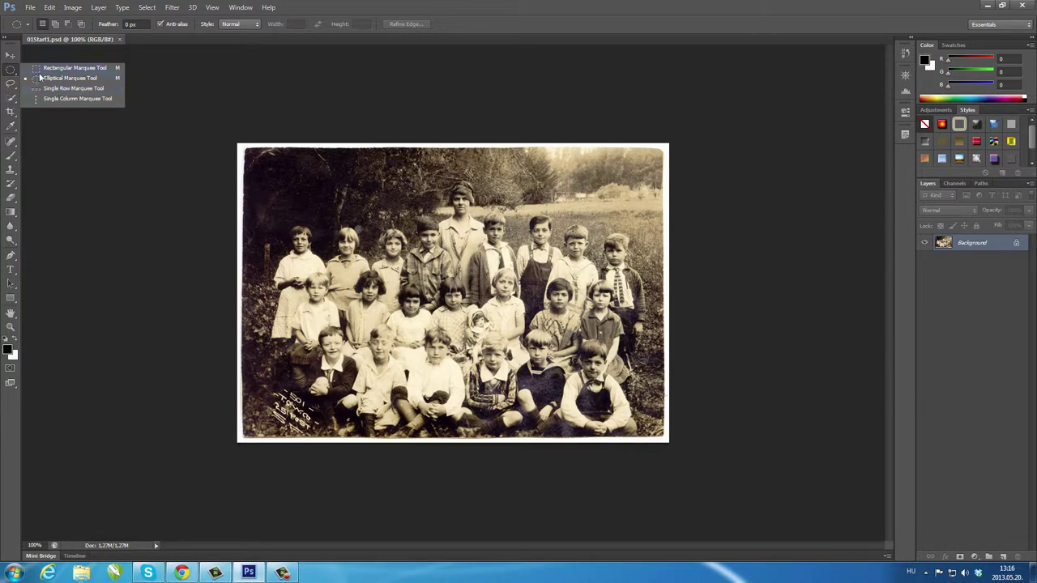
left_click(37, 81)
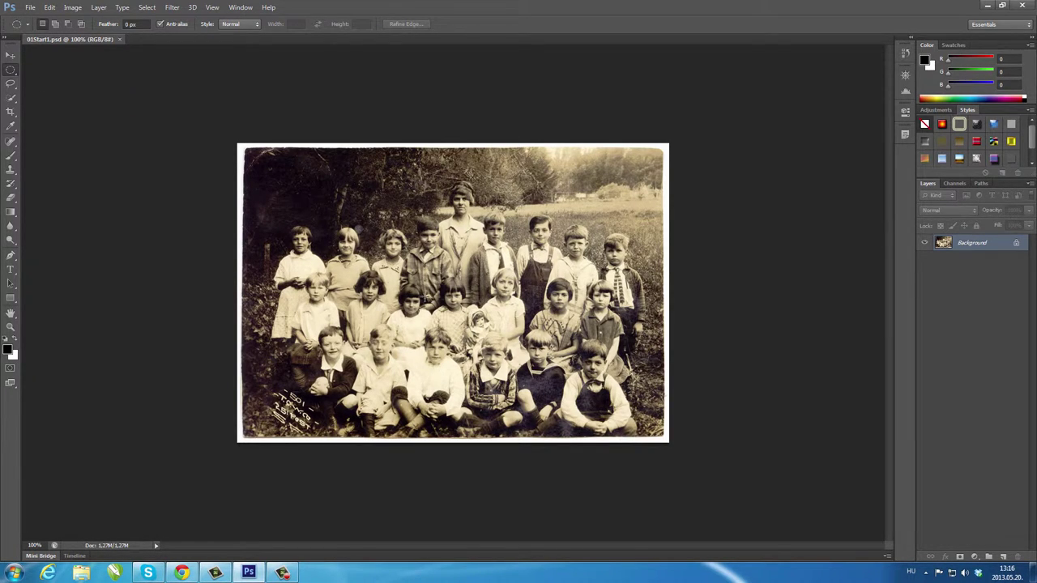
left_click_drag(434, 188, 486, 237)
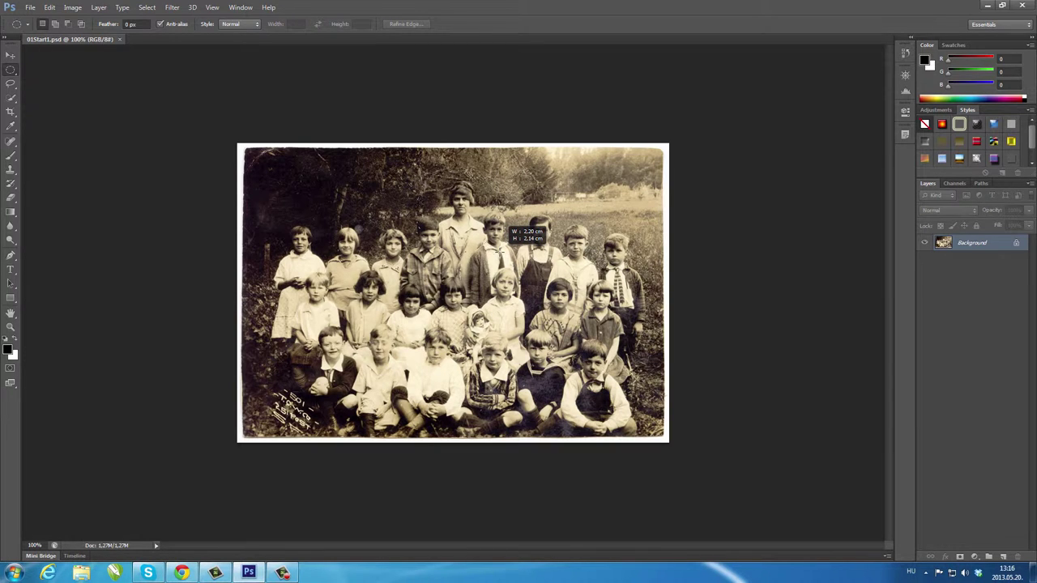
mouse_move(506, 232)
left_mouse_down()
mouse_move(577, 224)
mouse_move(469, 200)
mouse_move(332, 201)
mouse_move(301, 230)
mouse_move(305, 285)
mouse_move(289, 341)
mouse_move(270, 369)
mouse_move(209, 387)
mouse_move(407, 381)
mouse_move(585, 355)
mouse_move(580, 258)
mouse_move(600, 249)
mouse_move(642, 272)
mouse_move(547, 245)
left_mouse_up()
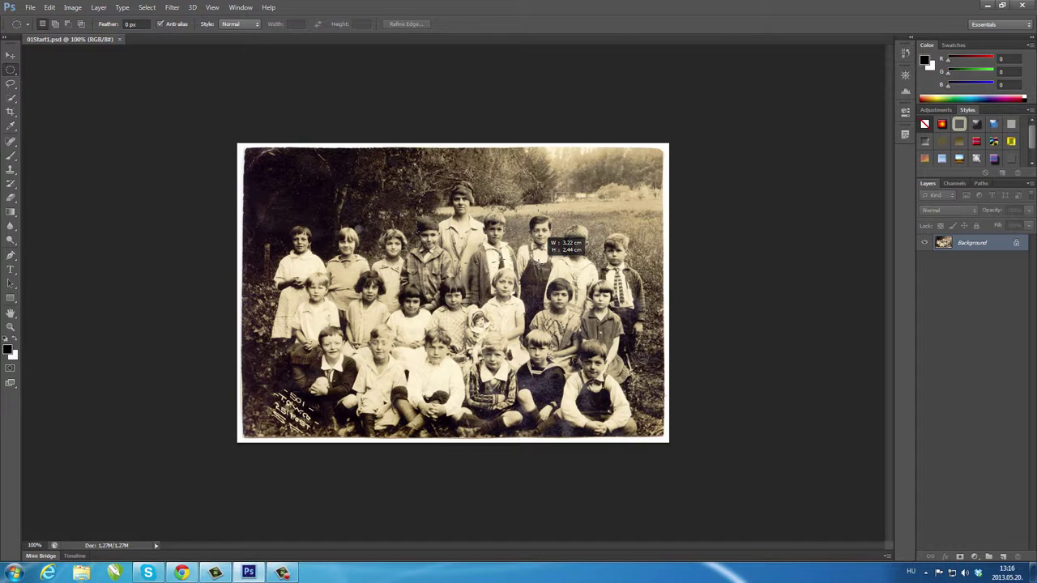
mouse_move(539, 263)
left_mouse_down()
mouse_move(499, 243)
mouse_move(532, 241)
mouse_move(608, 311)
mouse_move(542, 296)
mouse_move(511, 246)
mouse_move(478, 229)
left_mouse_up()
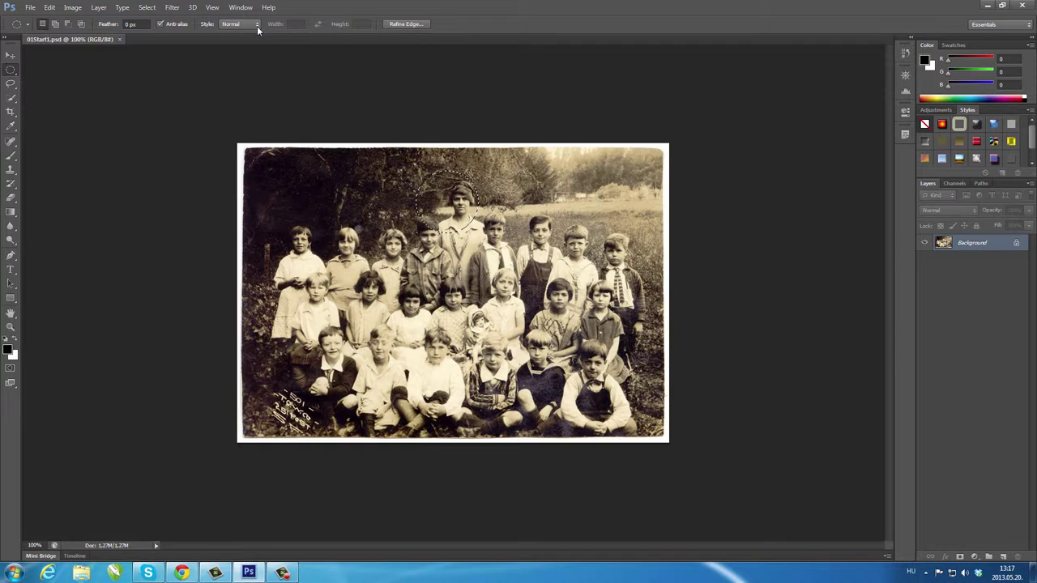
- Set the ellipse style to Fixed Size 4 mm and place that circle on the photo
left_click(256, 25)
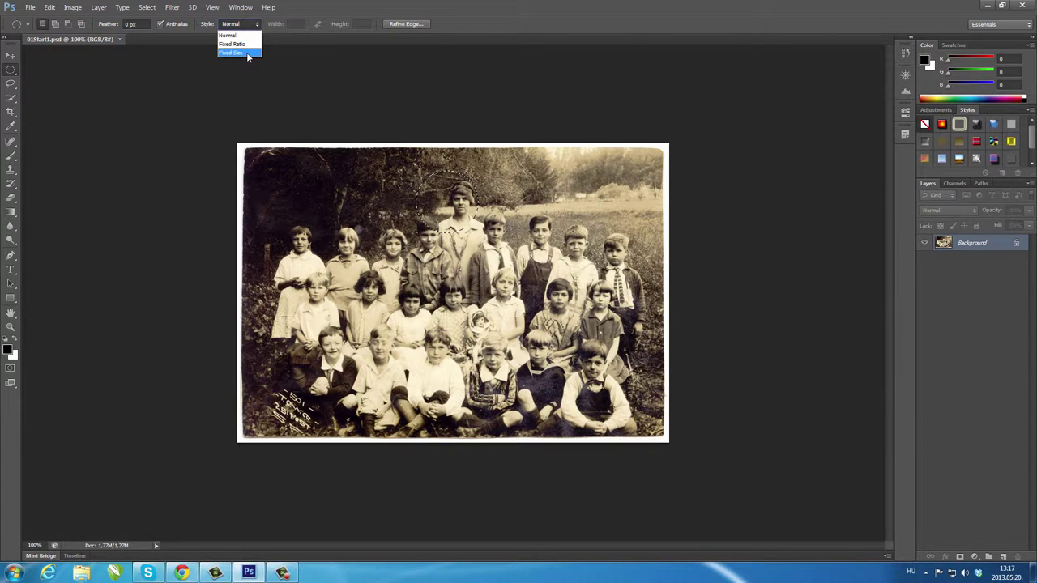
left_click(248, 53)
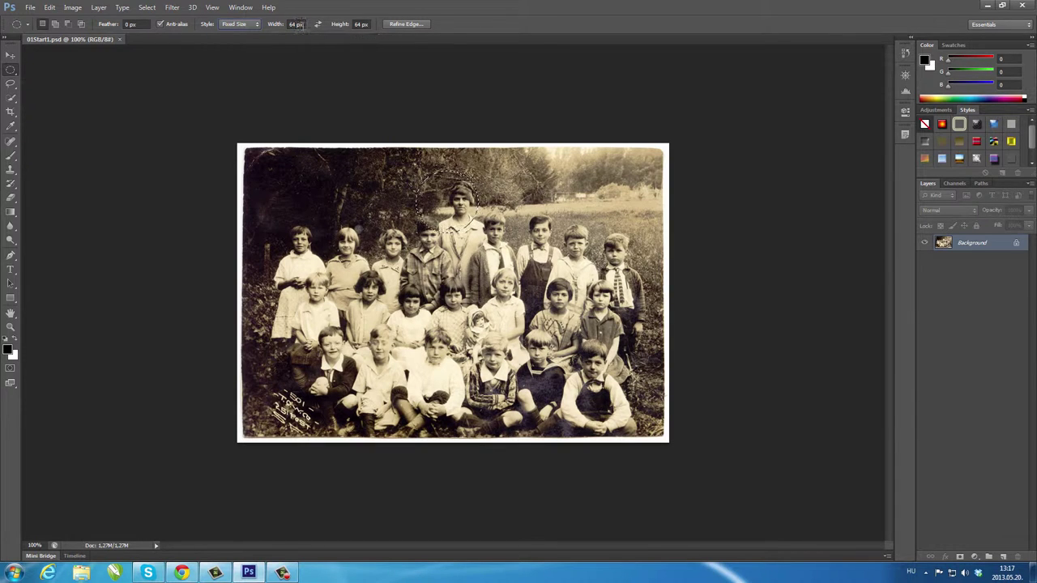
double_click(299, 24)
type("64")
type(" mm")
key("BackSpace")
key("BackSpace")
key("BackSpace")
left_click(368, 31)
type("4")
left_click(293, 170)
- Try the Fixed Ratio ellipse style, then return the style to Normal
left_click(252, 24)
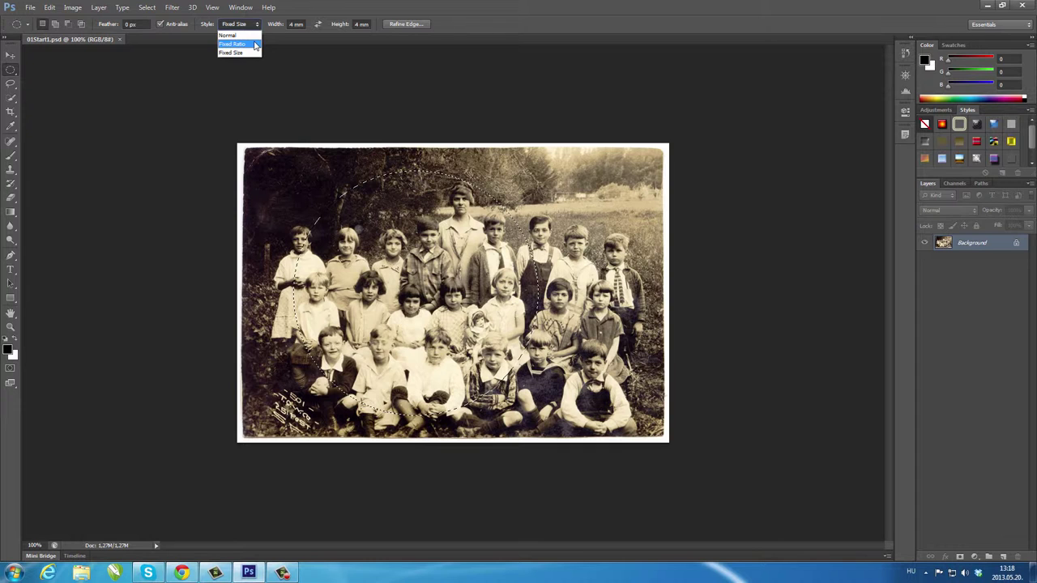
left_click(255, 45)
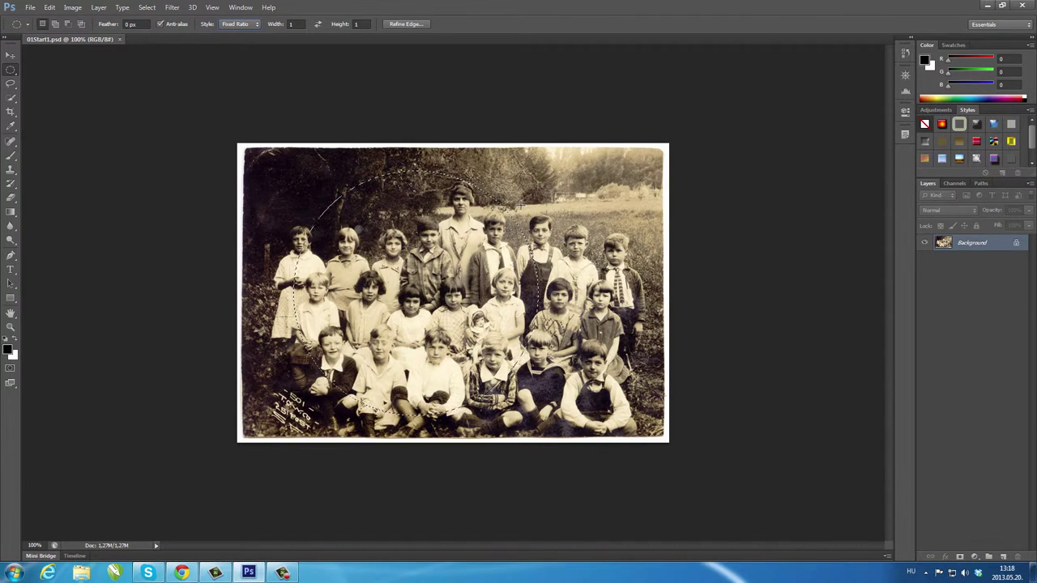
left_click(256, 24)
left_click(228, 35)
- Subtract an ellipse from the selection with Alt, then Shift-add an ellipse around the girl
key("alt")
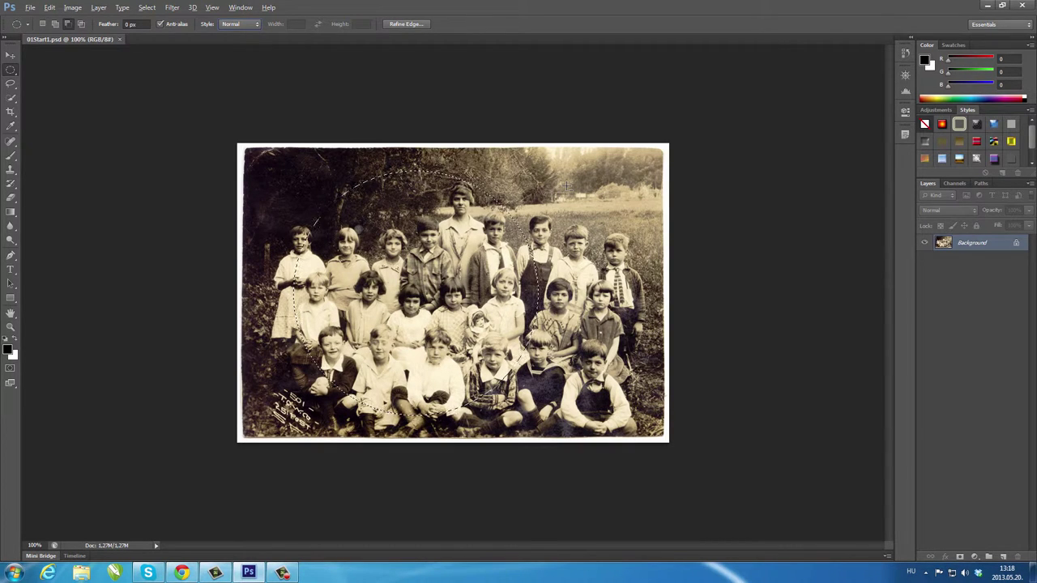
mouse_move(565, 187)
left_mouse_down()
mouse_move(442, 278)
mouse_move(443, 317)
left_mouse_up()
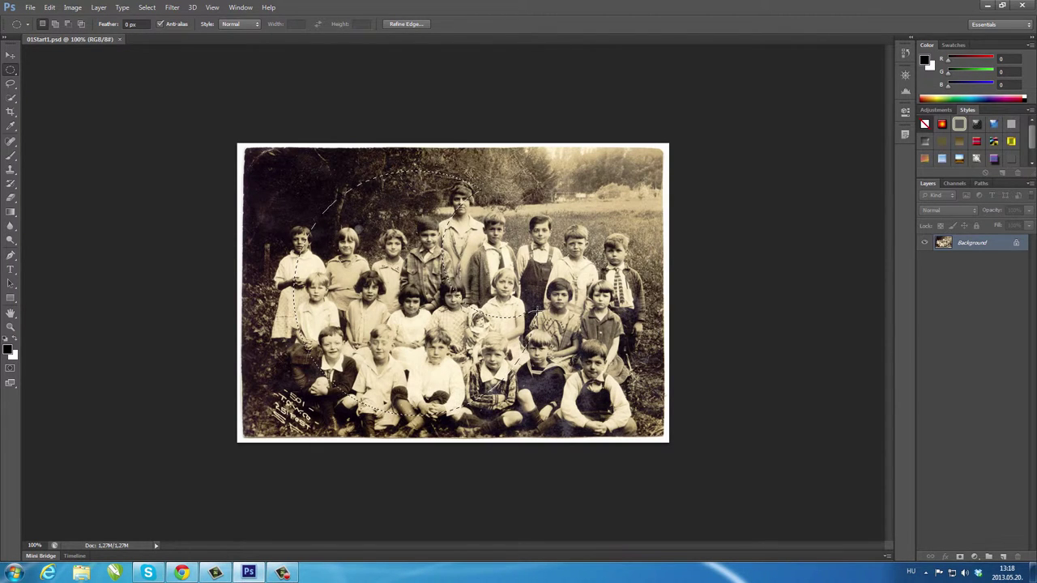
key("shift")
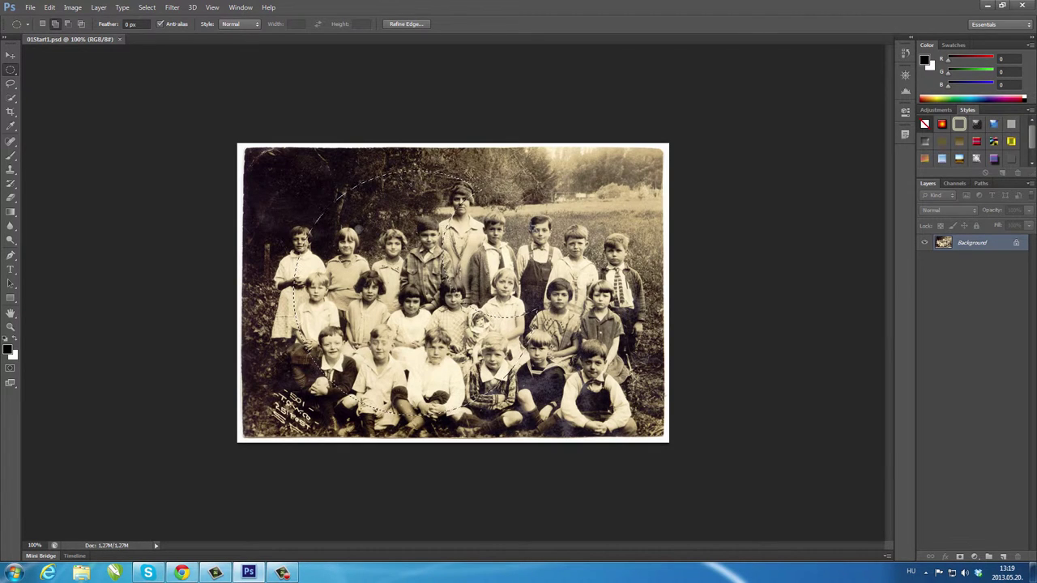
left_click_drag(535, 235, 422, 325)
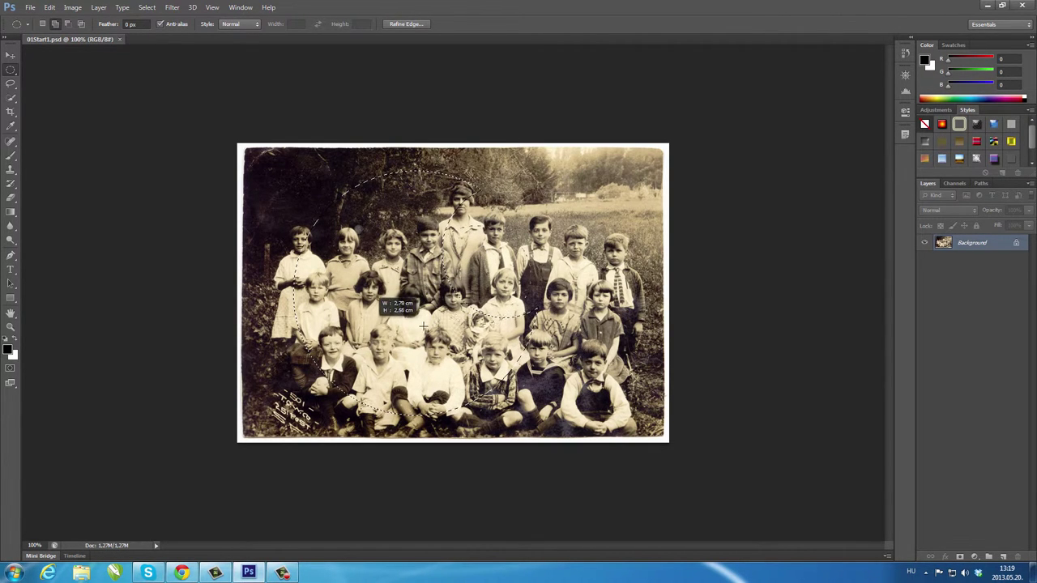
left_click_drag(422, 326, 388, 313)
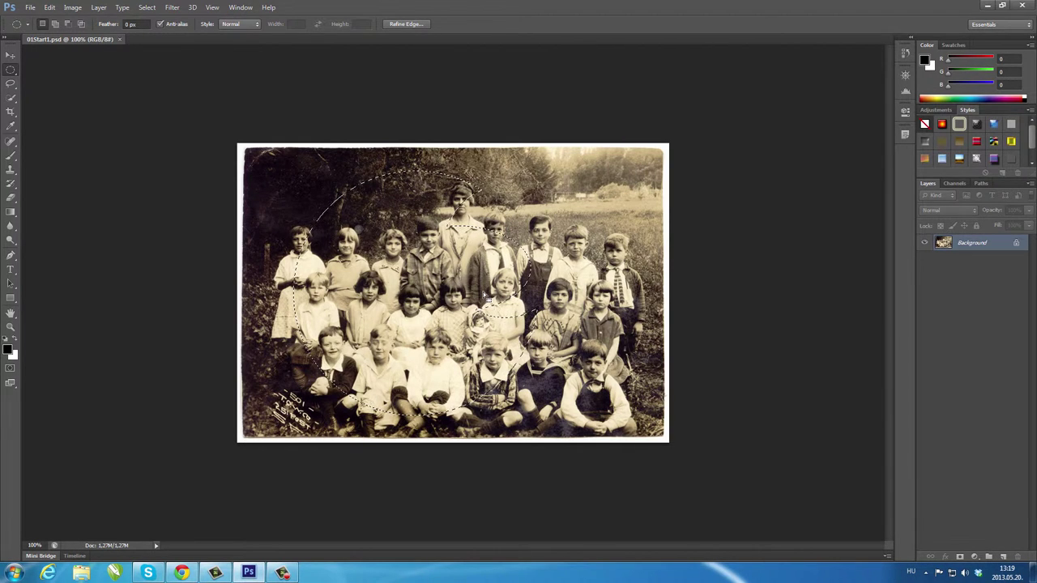
- Clear the selection to white, undo it, then step backward one more edit
key("BackSpace")
key("ctrl+d")
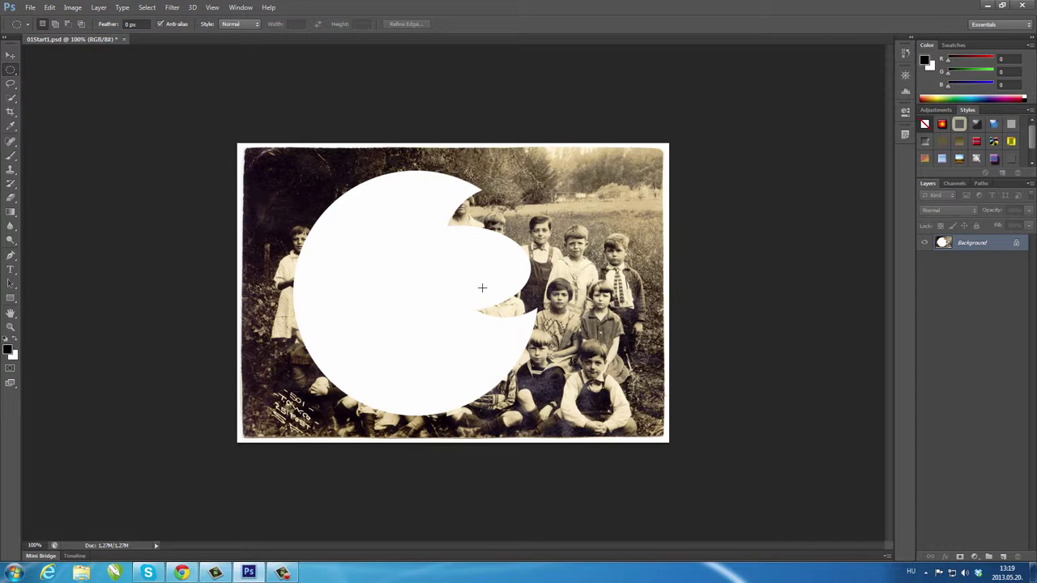
key("ctrl+alt+z")
key("ctrl+alt+z")
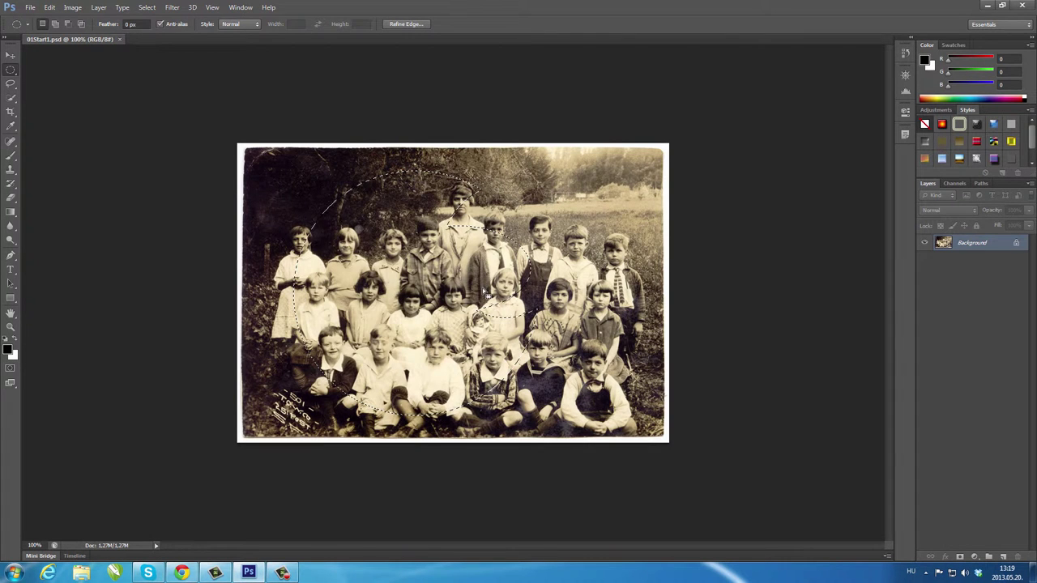
left_click(51, 8)
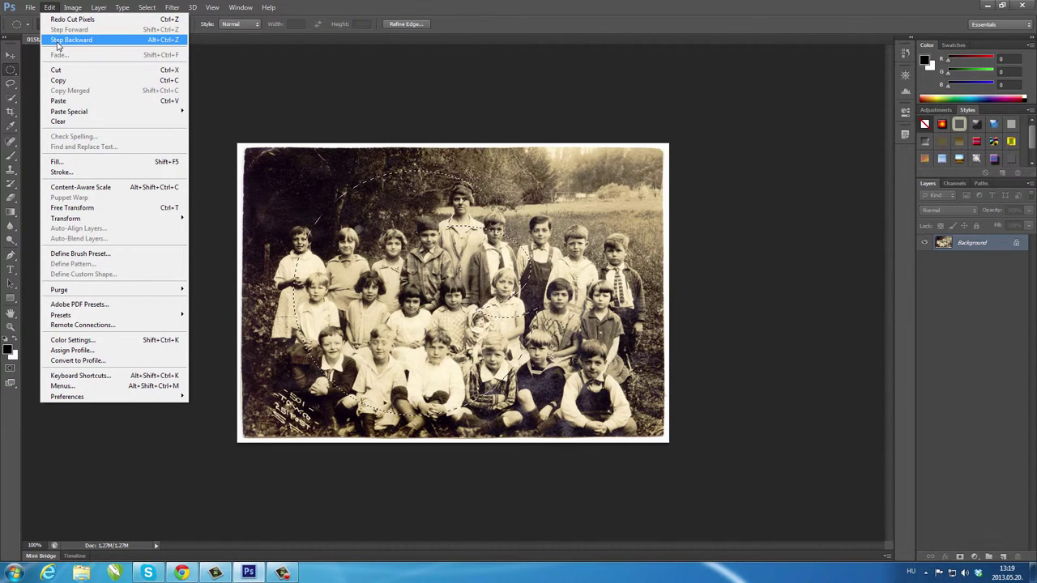
left_click(57, 42)
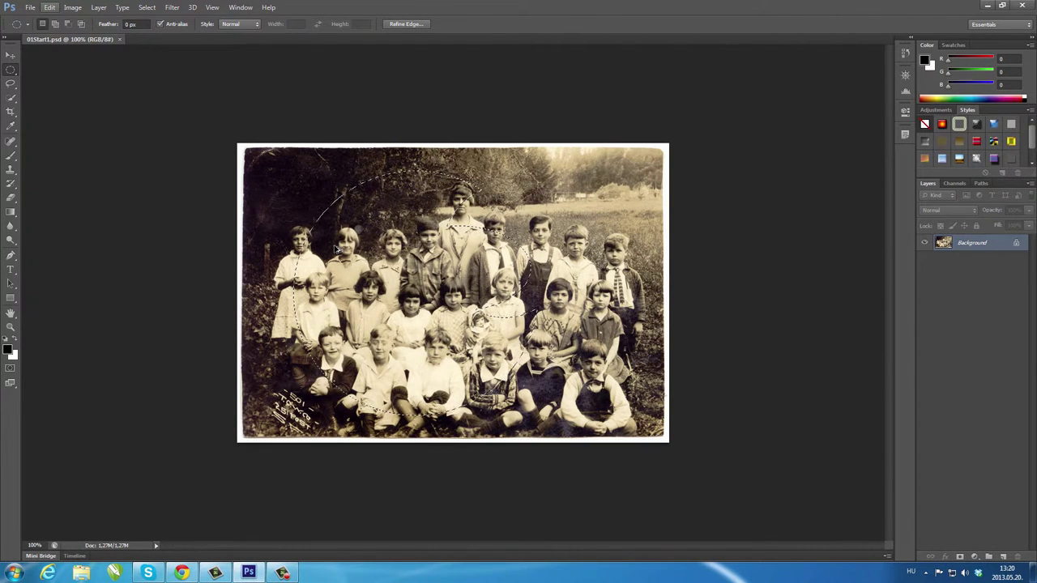
- Move the oval patch of pixels toward the upper left, over the trees
left_click_drag(336, 250, 424, 236)
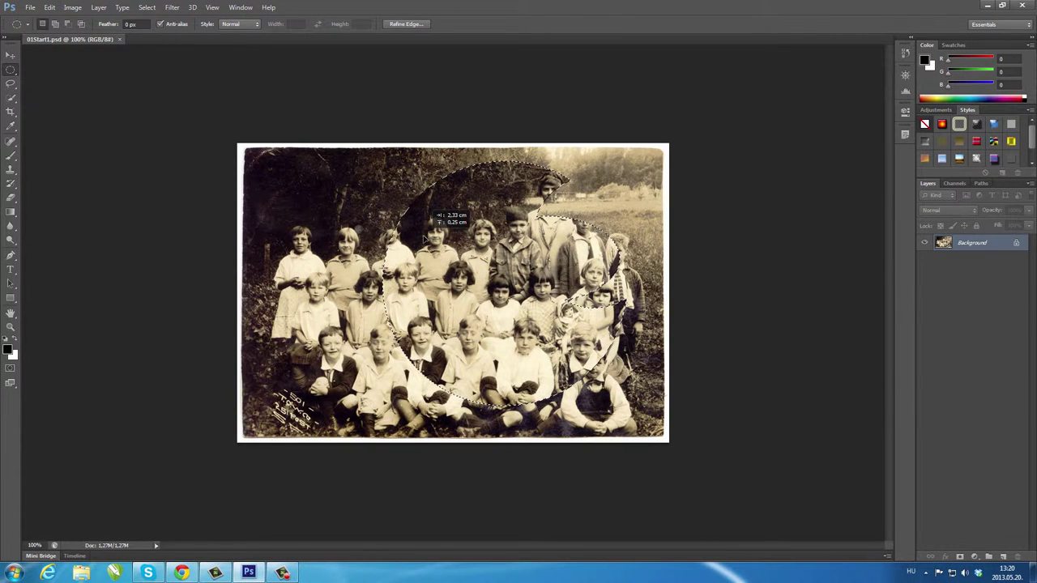
mouse_move(425, 238)
left_mouse_down()
mouse_move(486, 239)
mouse_move(377, 255)
mouse_move(313, 238)
mouse_move(312, 251)
mouse_move(297, 254)
left_mouse_up()
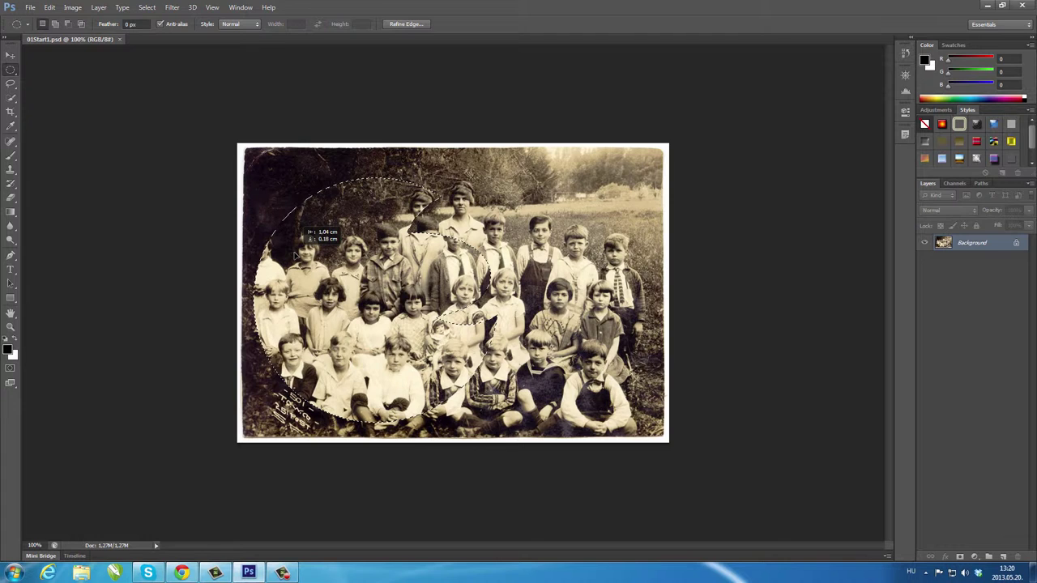
left_click_drag(294, 254, 295, 254)
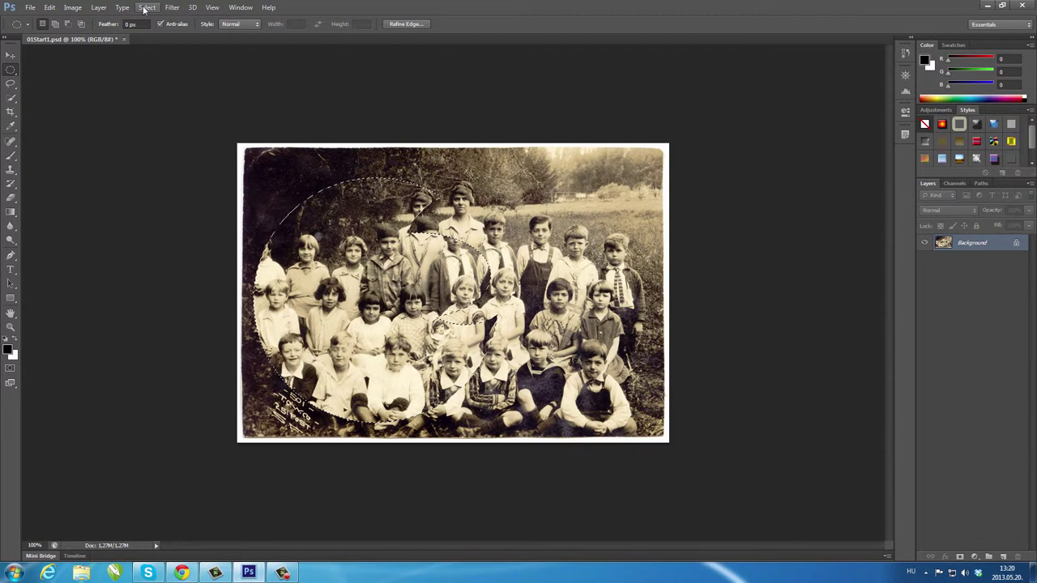
- Deselect so the moved oval patch stays fixed in the photo
left_click(146, 8)
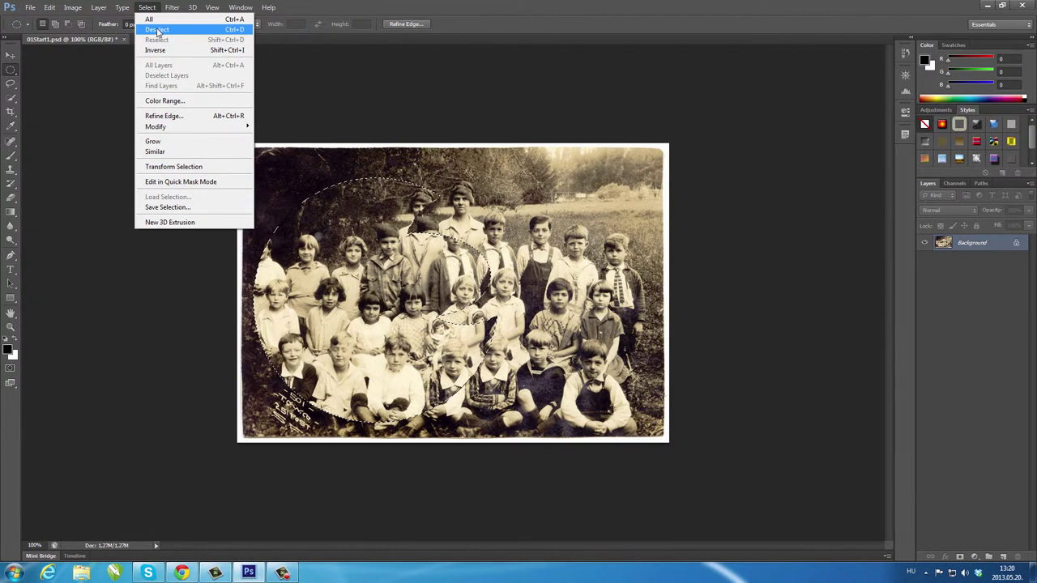
left_click(158, 30)
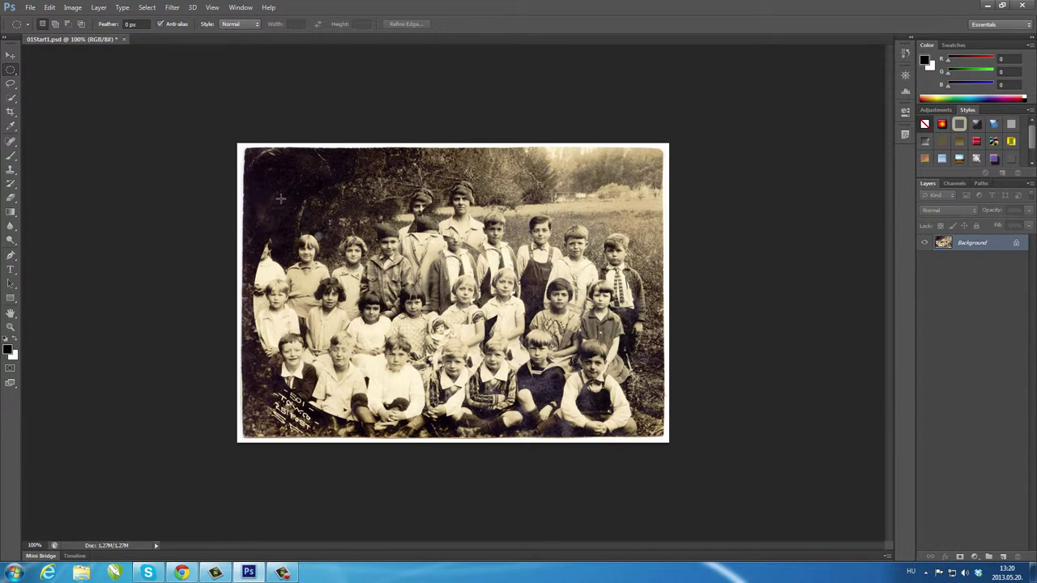
- Step backward six times until the original, unselected class photo returns
left_click(50, 7)
left_click(66, 40)
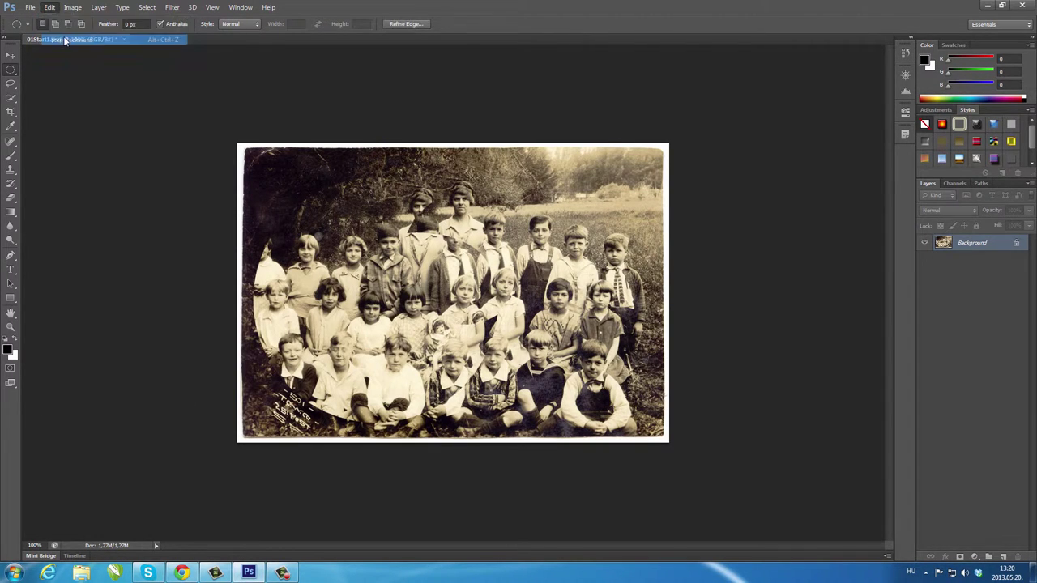
left_click(50, 7)
left_click(71, 40)
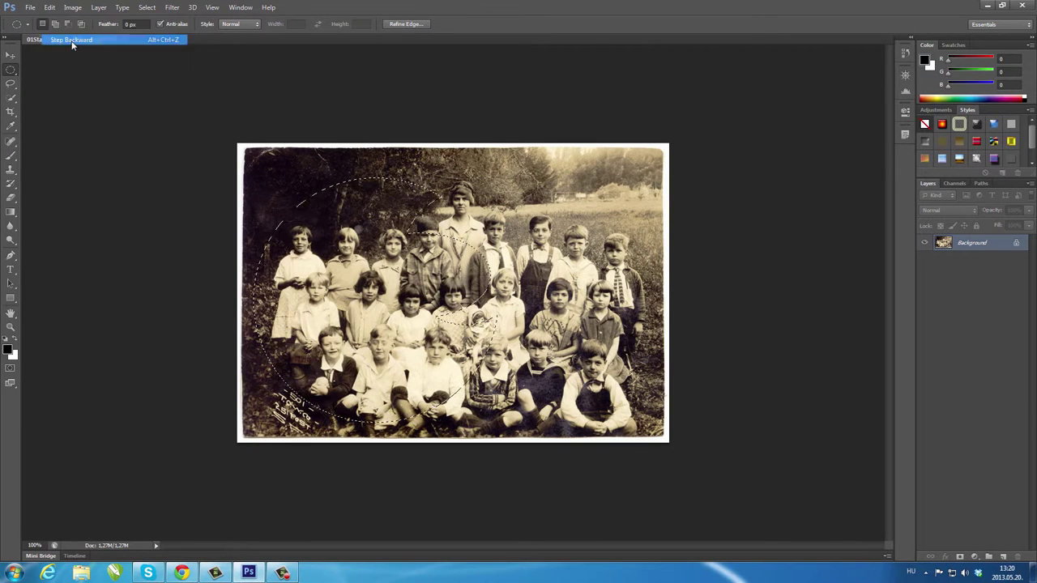
left_click(49, 7)
left_click(62, 40)
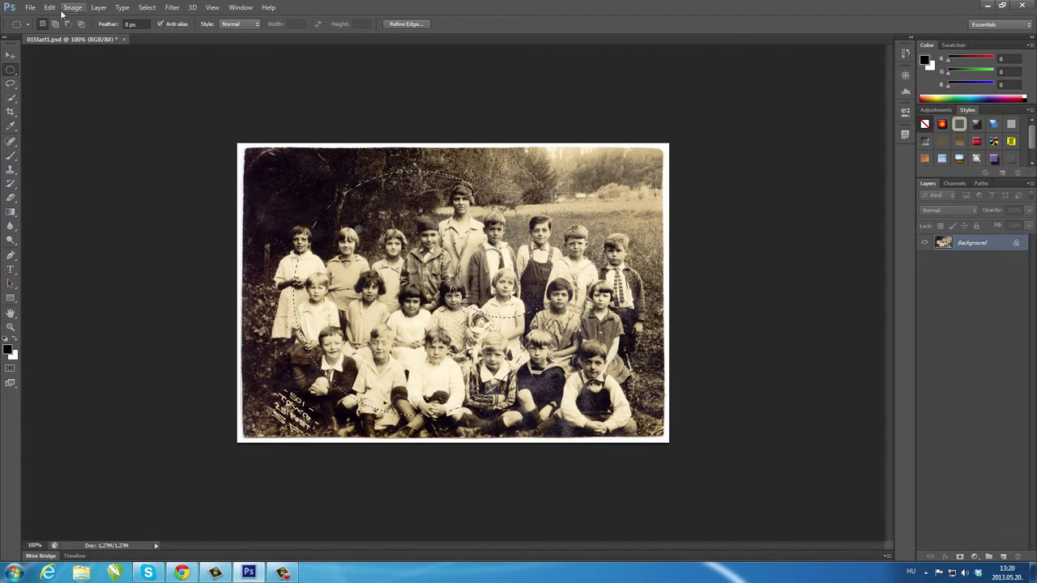
left_click(49, 8)
left_click(65, 40)
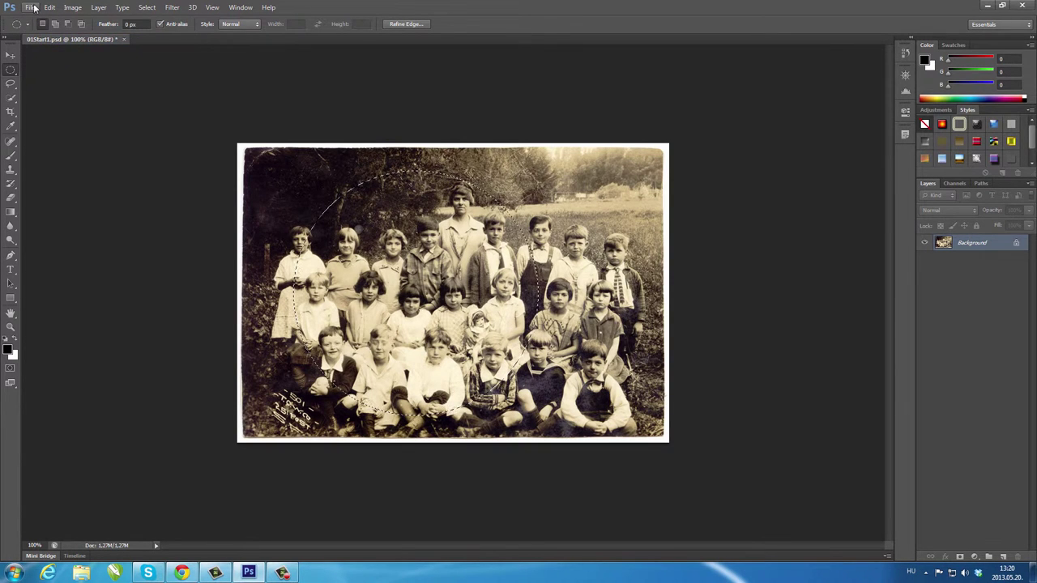
left_click(49, 7)
left_click(77, 40)
left_click(49, 7)
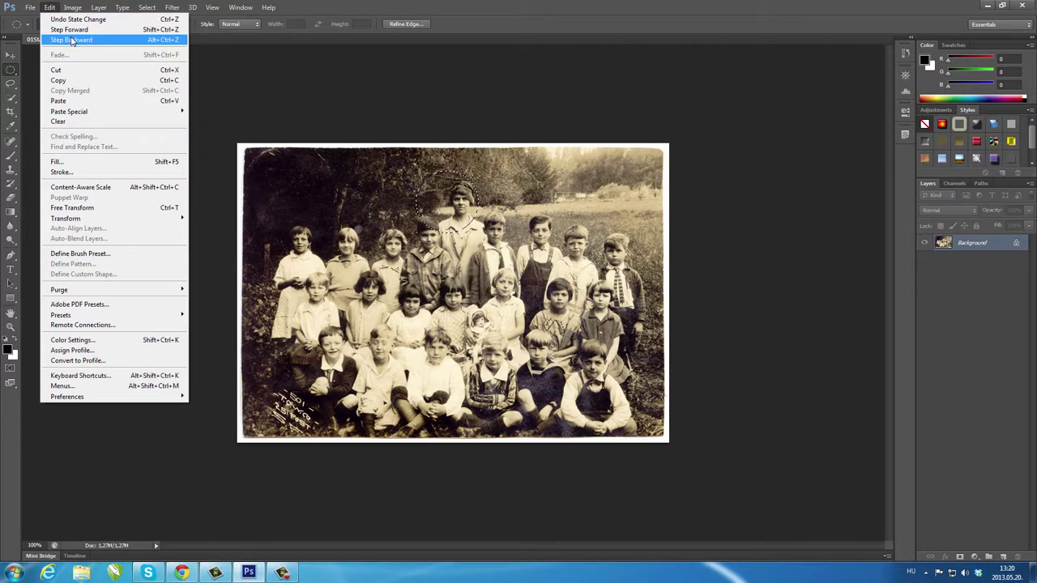
left_click(71, 40)
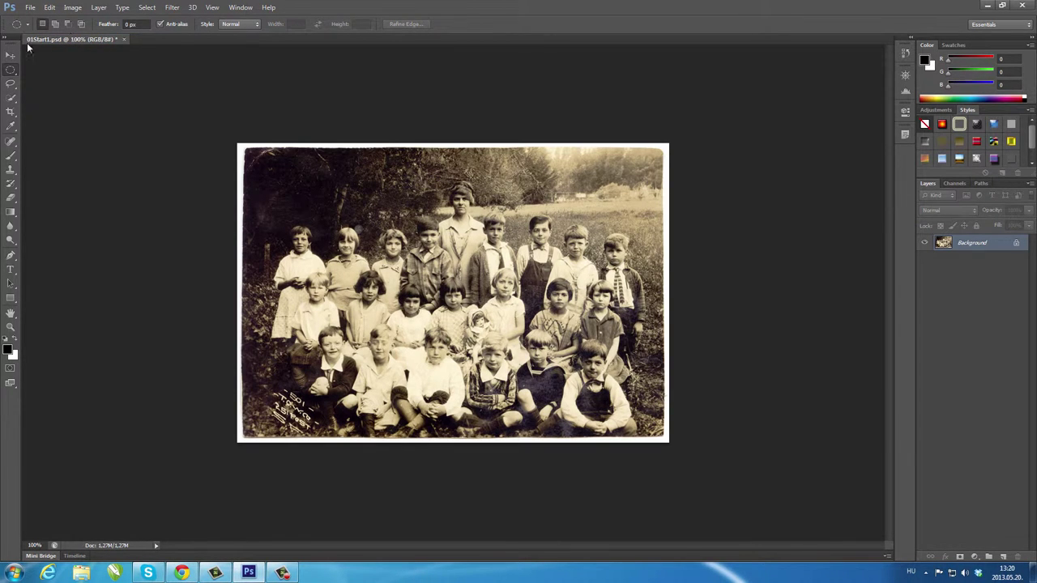
- Check the Rectangular Marquee's Style options, then switch to the Lasso Tool
left_click(12, 70)
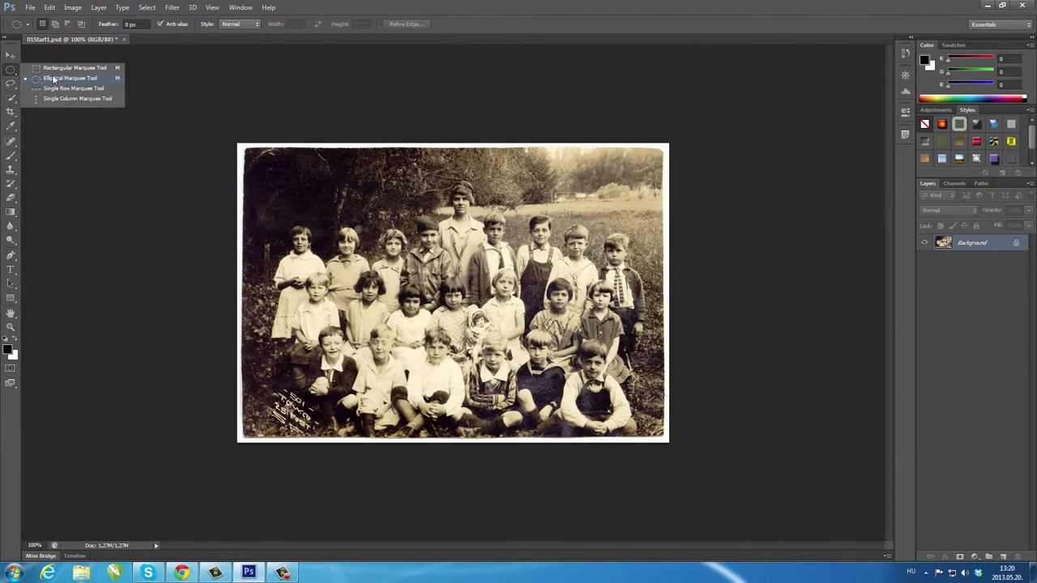
left_click(59, 69)
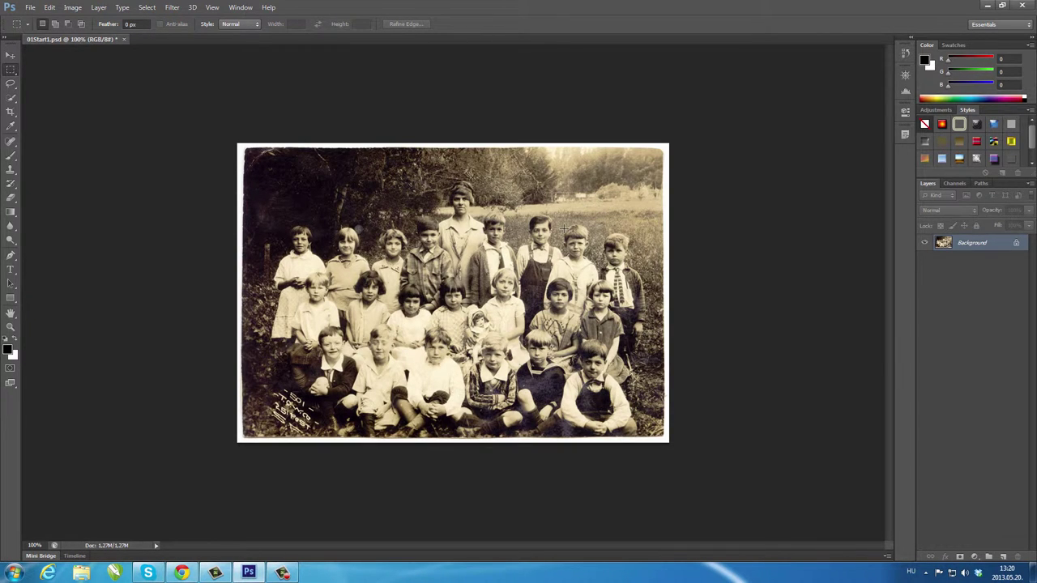
left_click(256, 25)
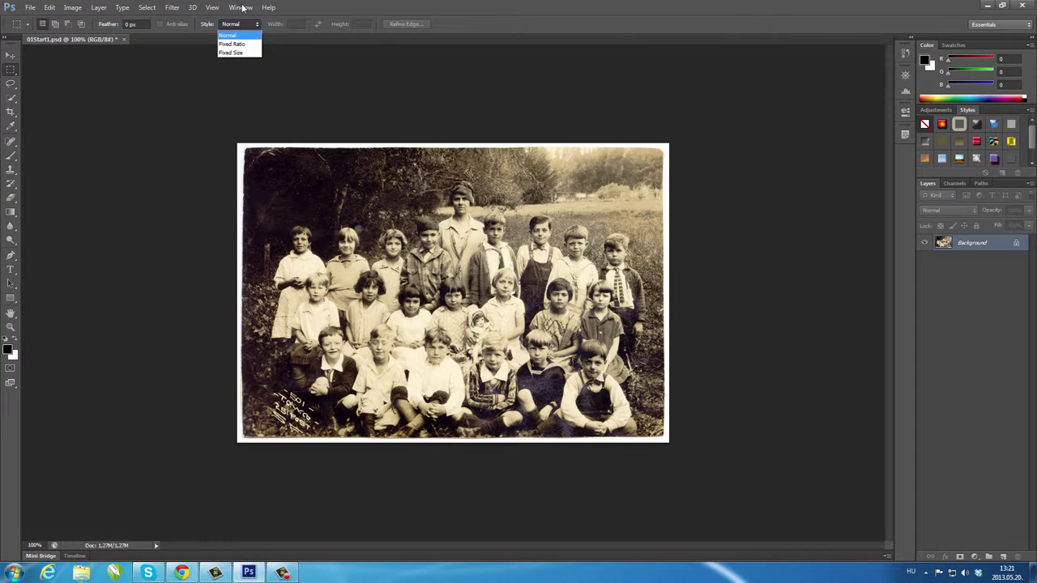
left_click(16, 85)
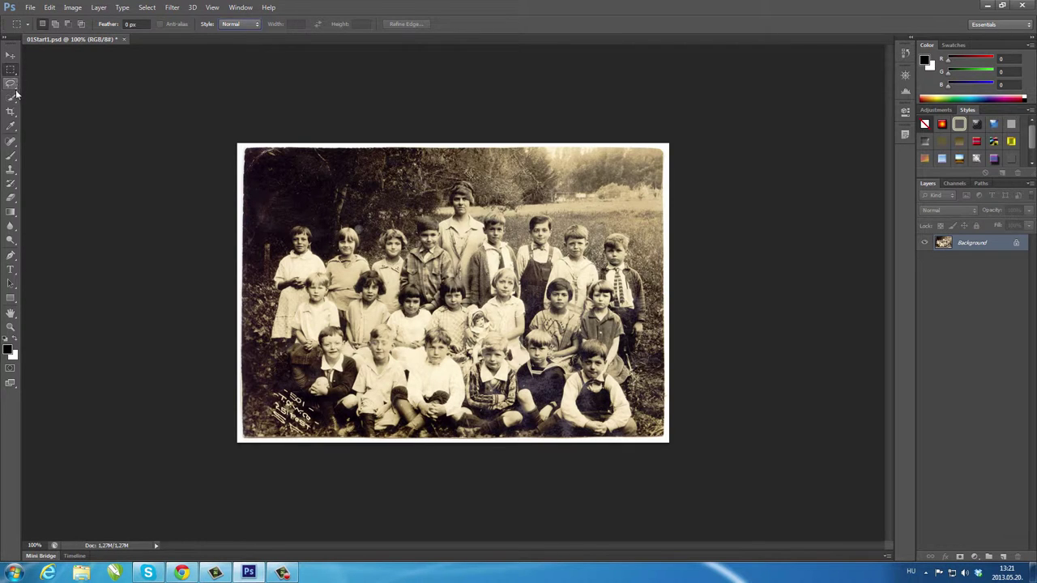
left_click(17, 85)
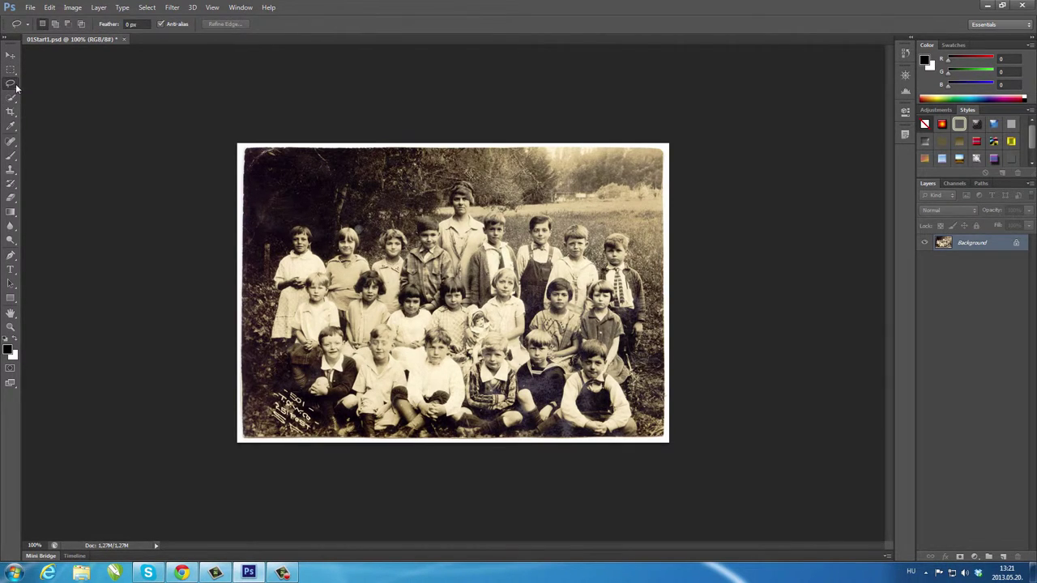
- Open Window > Navigator to show a thumbnail of the class photo at 100%
left_click(16, 86)
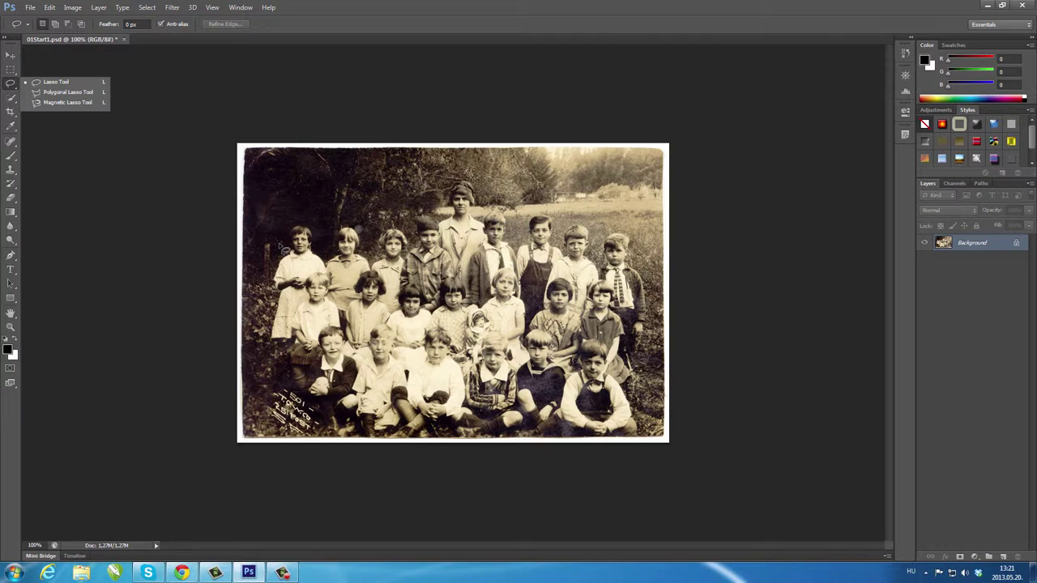
left_click(905, 75)
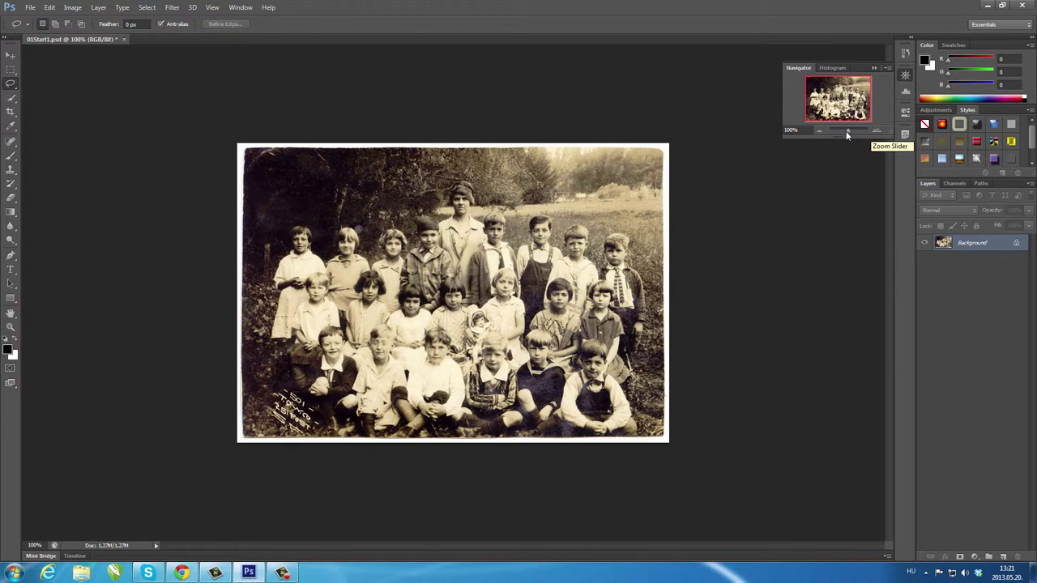
- Zoom to about 495% via the Navigator, pan up, and lasso the blond girl's head
left_click_drag(847, 136, 859, 134)
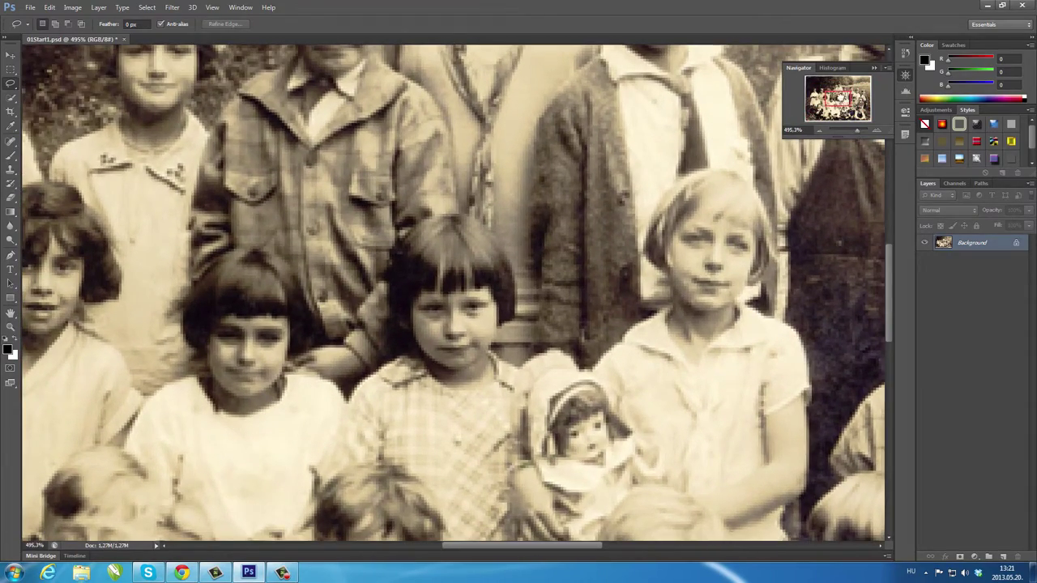
mouse_move(837, 97)
left_mouse_down()
mouse_move(843, 86)
mouse_move(846, 96)
left_mouse_up()
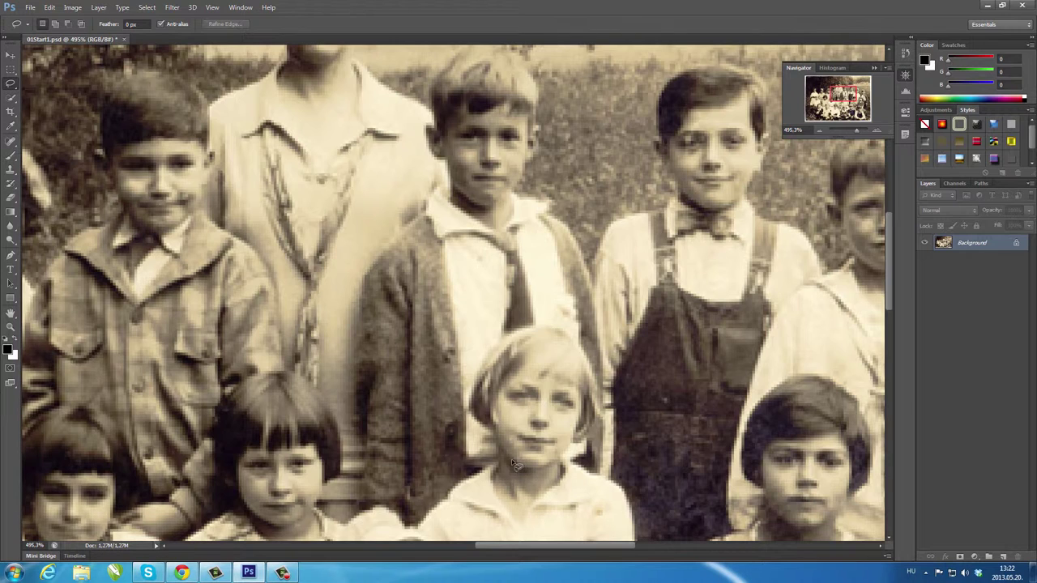
mouse_move(499, 441)
left_mouse_down()
mouse_move(472, 412)
mouse_move(491, 353)
mouse_move(525, 333)
mouse_move(559, 332)
mouse_move(589, 372)
mouse_move(599, 415)
mouse_move(588, 443)
mouse_move(523, 473)
left_mouse_up()
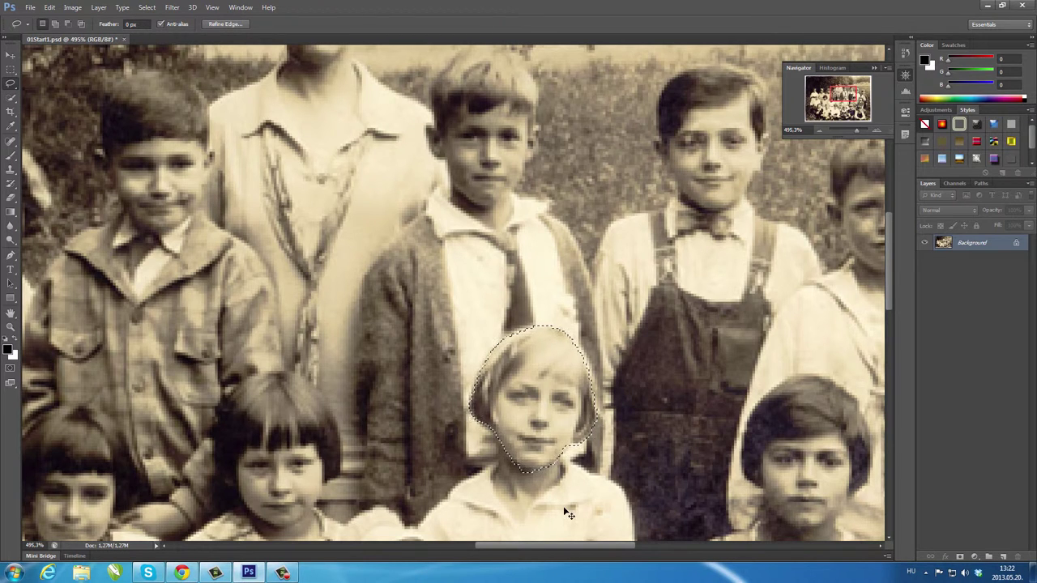
- Undo the accidental deletion of the girl's face, deselect, and lasso the bow-tie boy's head
key("BackSpace")
key("ctrl+d")
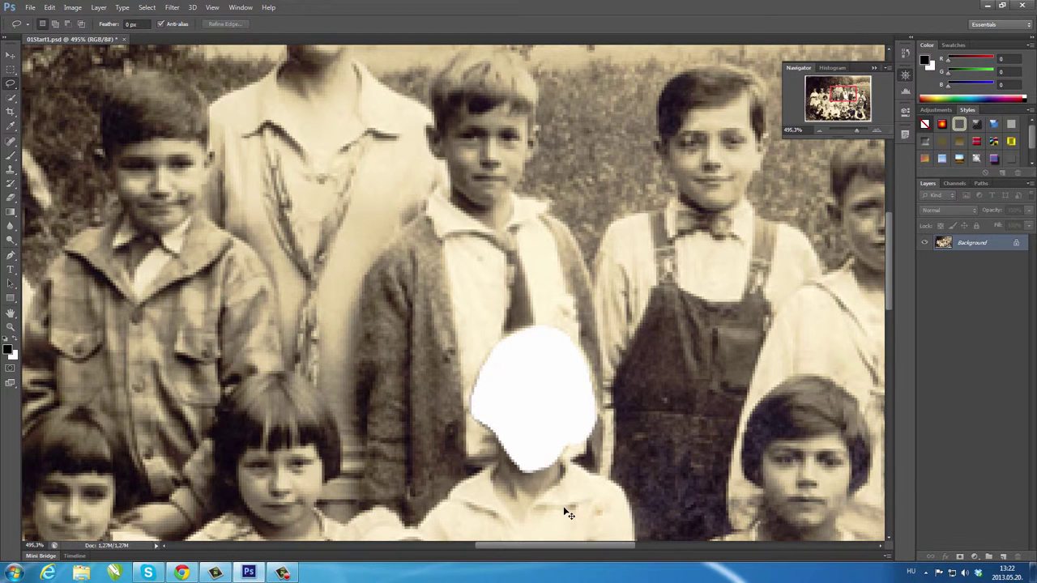
key("ctrl+alt+z")
key("ctrl+alt+z")
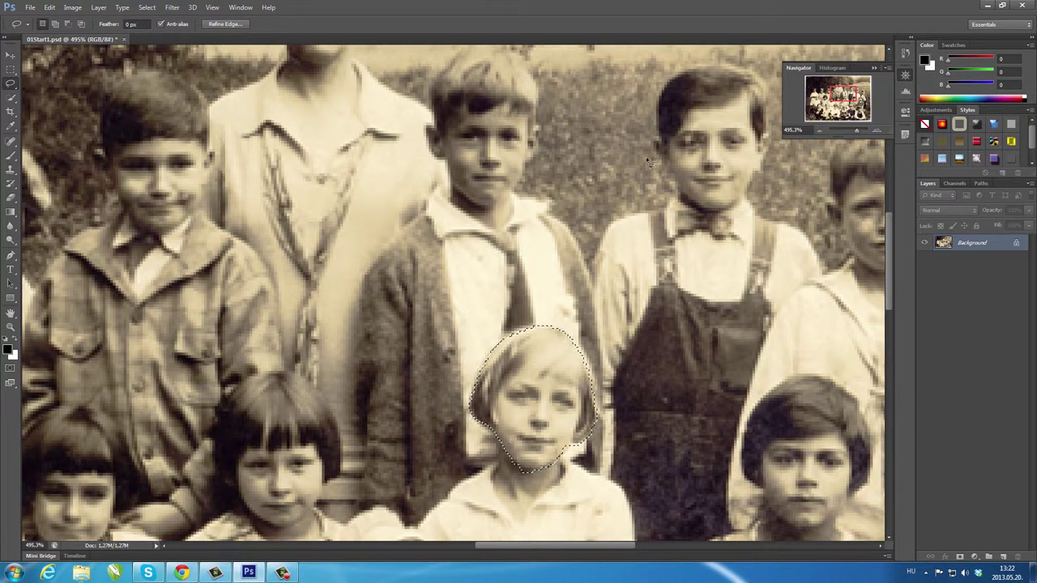
key("ctrl+d")
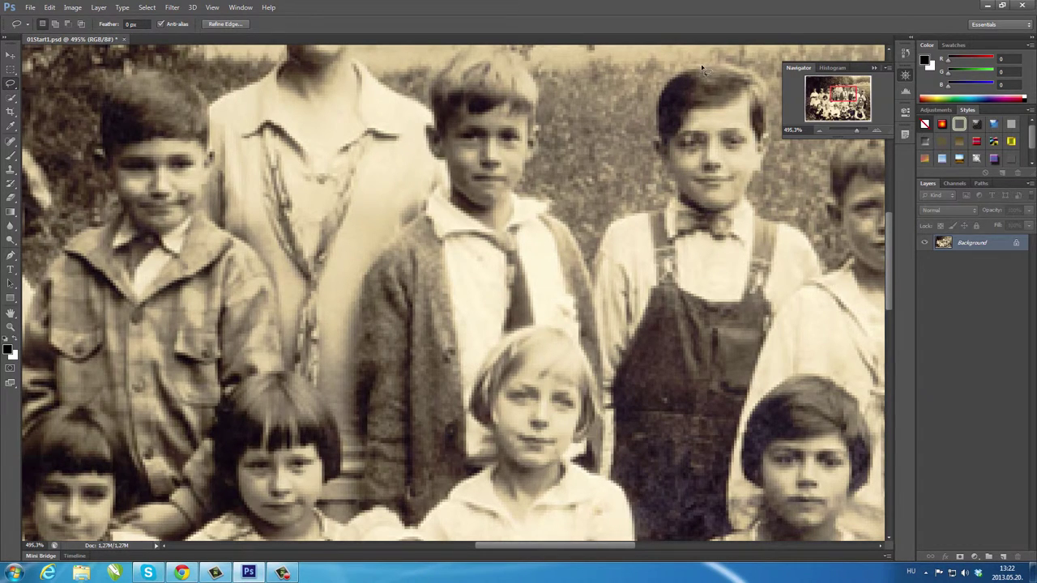
mouse_move(675, 92)
left_mouse_down()
mouse_move(658, 153)
mouse_move(702, 212)
mouse_move(728, 215)
mouse_move(750, 198)
mouse_move(774, 147)
mouse_move(771, 89)
mouse_move(706, 69)
left_mouse_up()
- Copy the boy's head to Layer 1 with Ctrl+J, then lasso the girl's face on Background
key("ctrl+j")
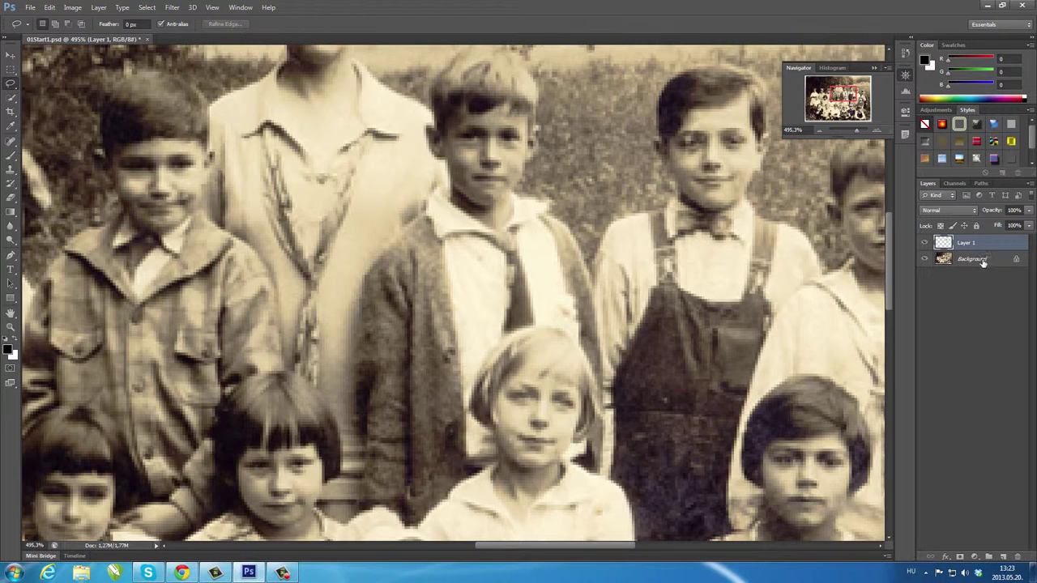
left_click(983, 261)
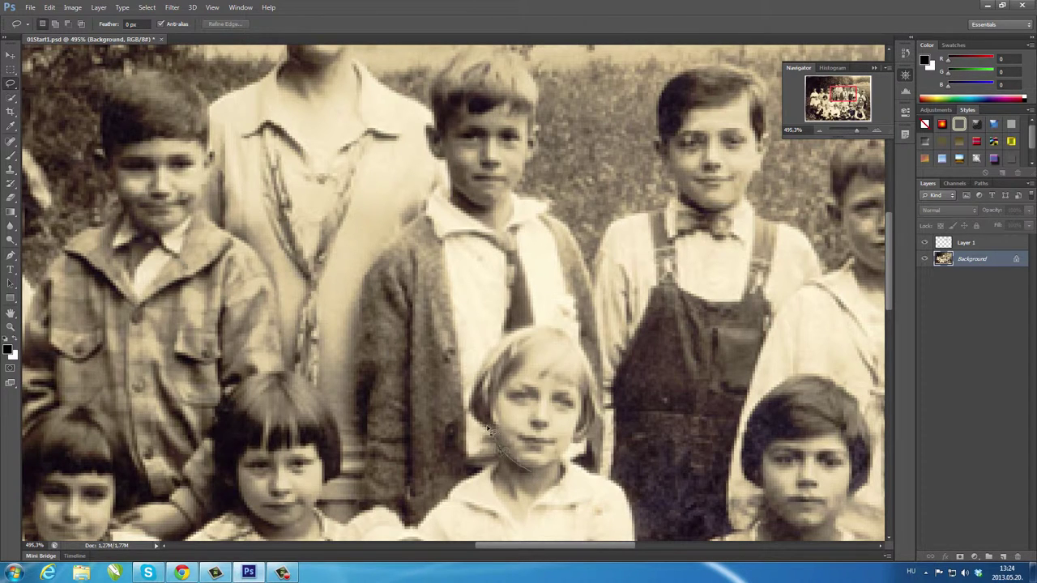
mouse_move(489, 428)
left_mouse_down()
mouse_move(479, 407)
mouse_move(507, 356)
mouse_move(582, 337)
mouse_move(602, 405)
mouse_move(594, 433)
mouse_move(587, 448)
mouse_move(530, 477)
left_mouse_up()
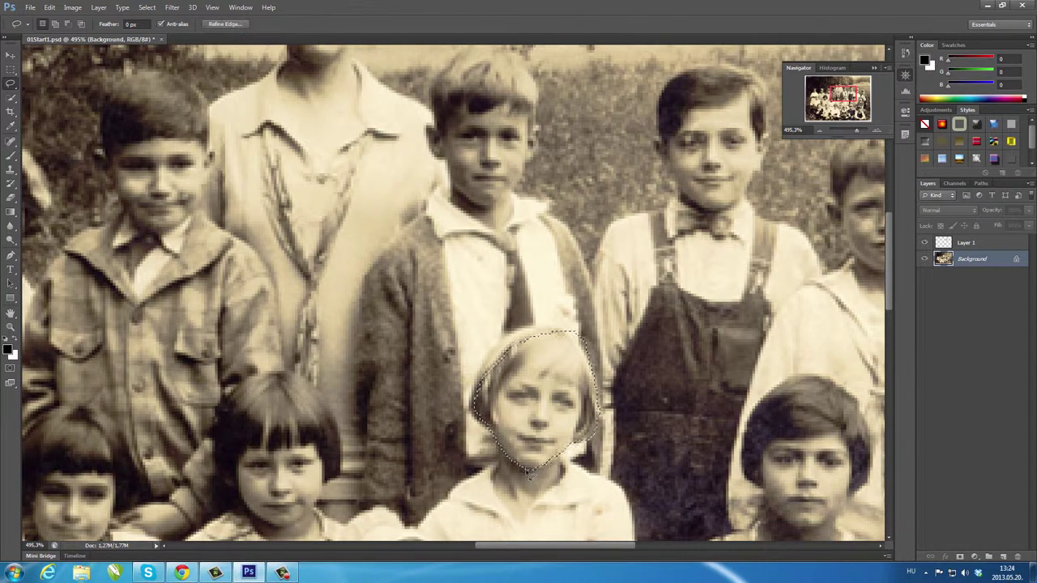
- Redo the girl's head outline on Background, copy it to Layer 2, and zoom out
left_click(50, 8)
left_click(62, 40)
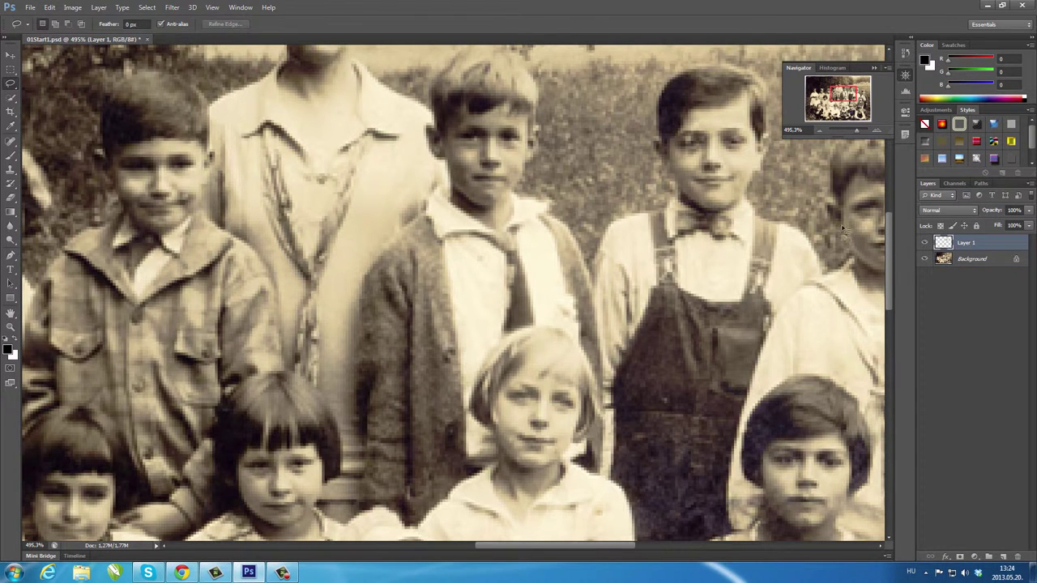
left_click(973, 260)
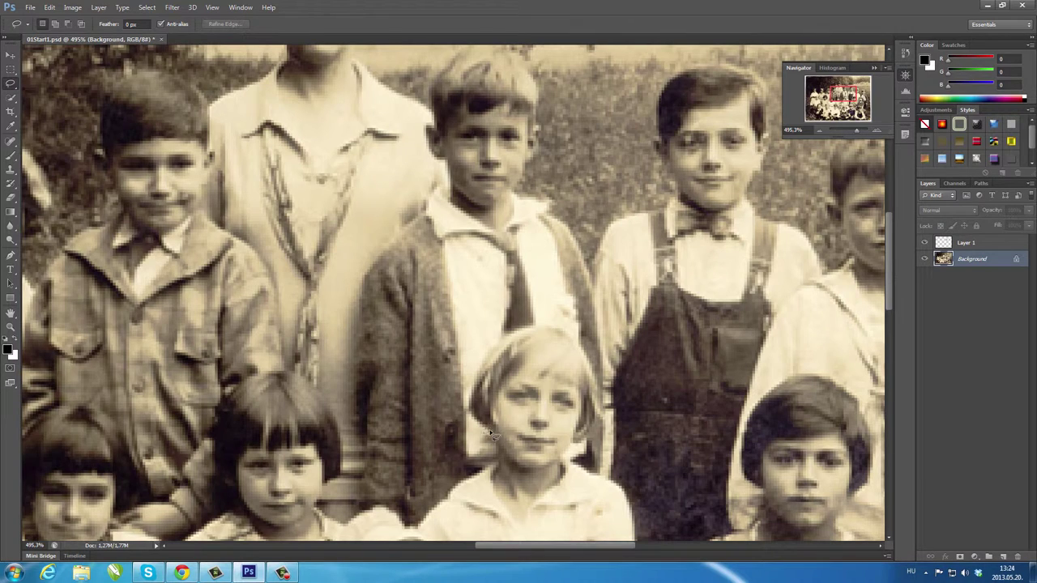
mouse_move(477, 421)
left_mouse_down()
mouse_move(493, 350)
mouse_move(572, 343)
mouse_move(597, 397)
mouse_move(585, 443)
mouse_move(527, 472)
mouse_move(491, 435)
left_mouse_up()
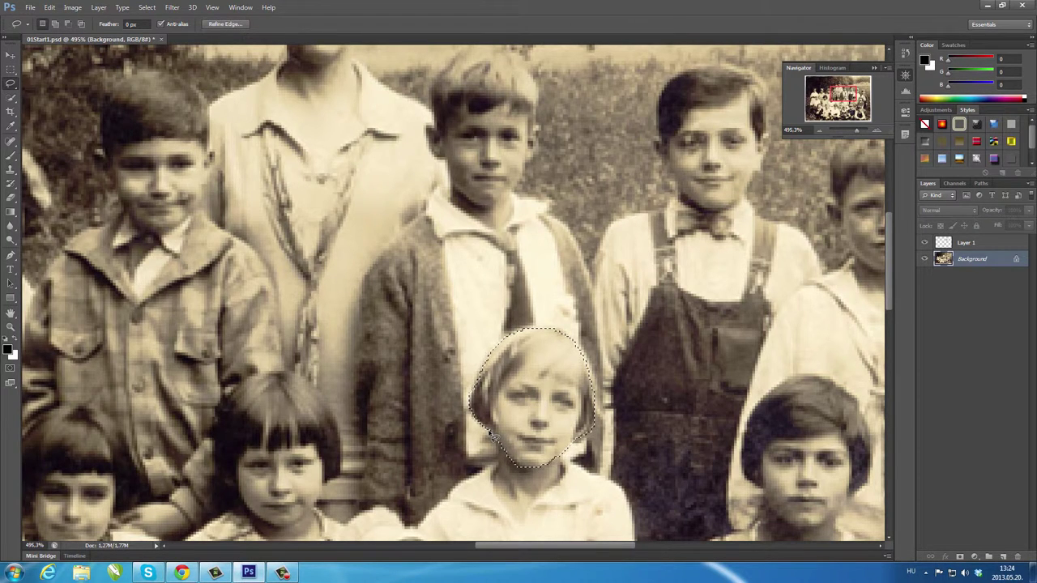
key("ctrl+j")
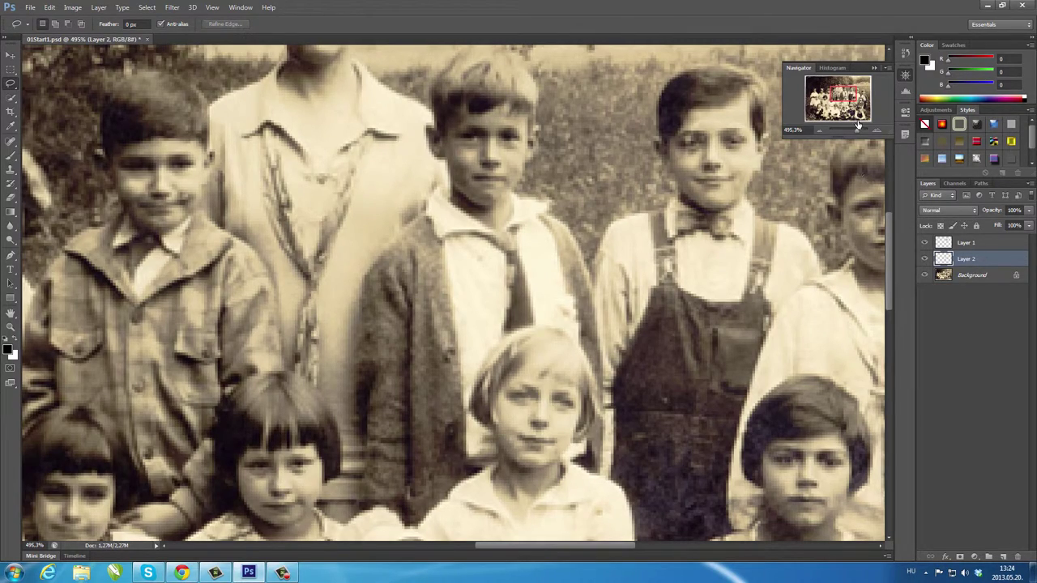
left_click_drag(857, 130, 849, 131)
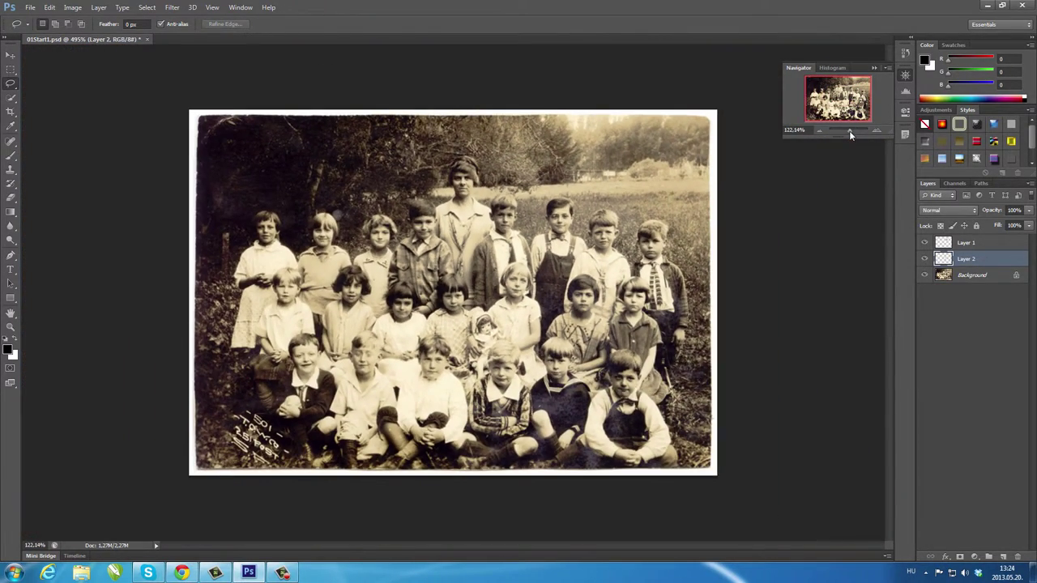
- Use the Move tool to place the girl's copied head on the overall boy and his on her
left_click(968, 246)
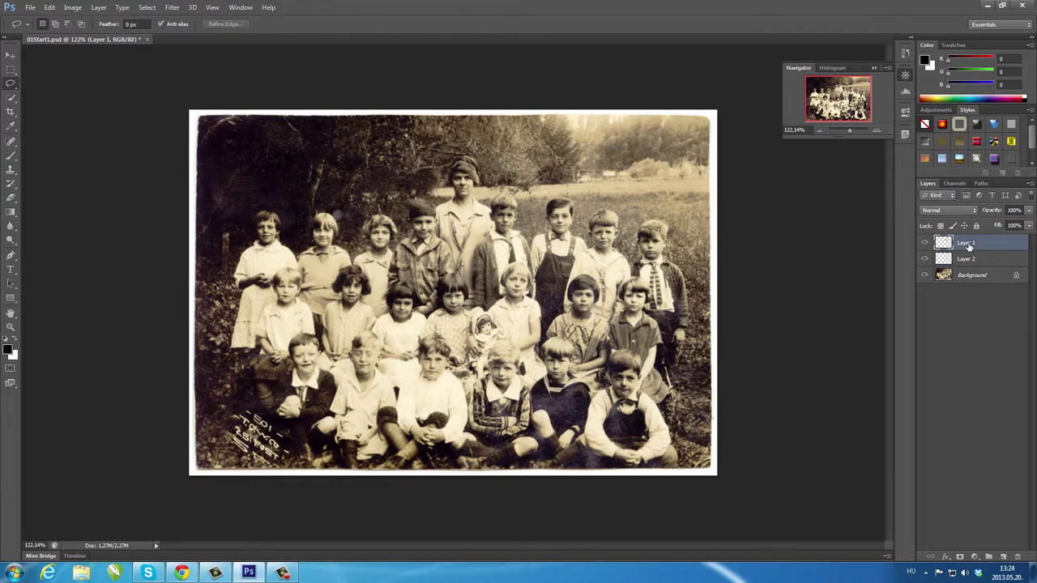
left_click(10, 56)
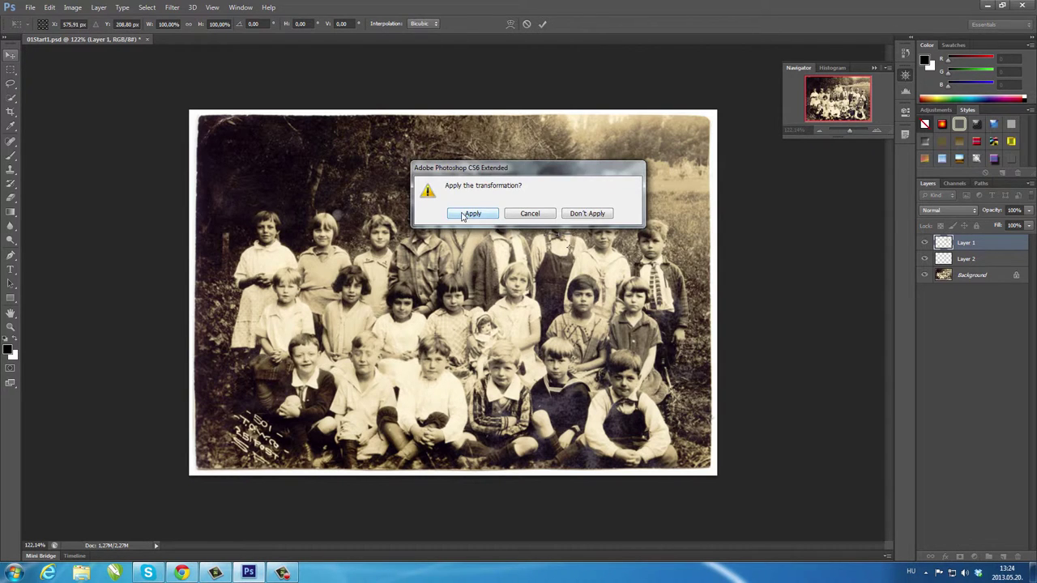
left_click(463, 213)
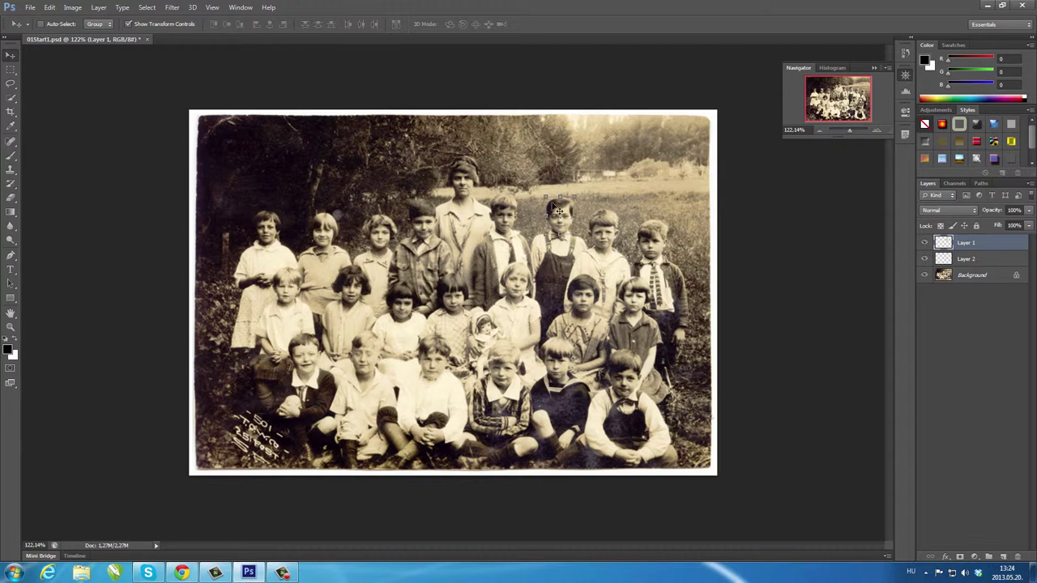
mouse_move(556, 213)
left_mouse_down()
mouse_move(567, 254)
mouse_move(469, 263)
left_mouse_up()
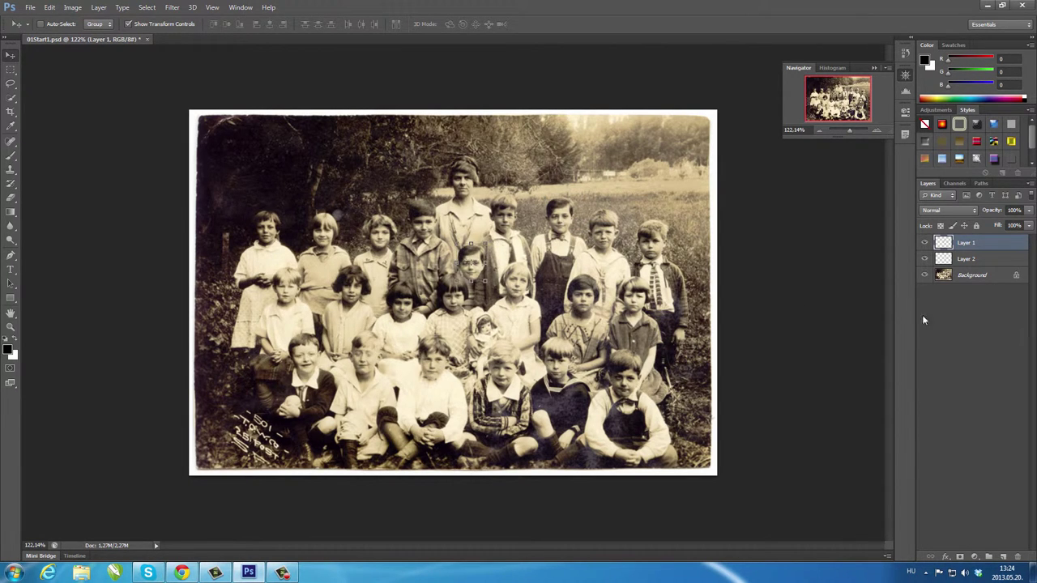
left_click(966, 260)
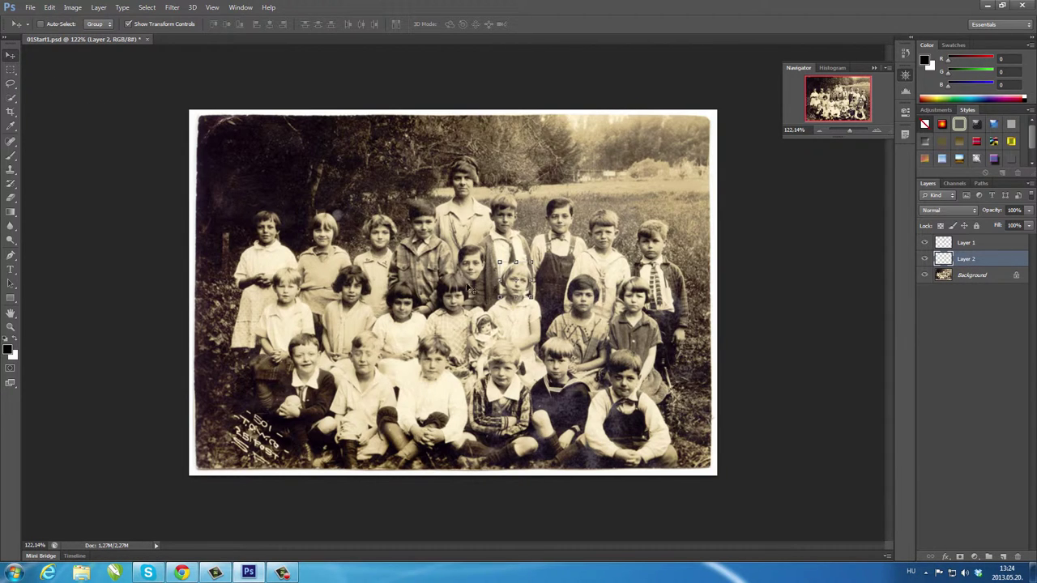
left_click_drag(521, 276, 563, 212)
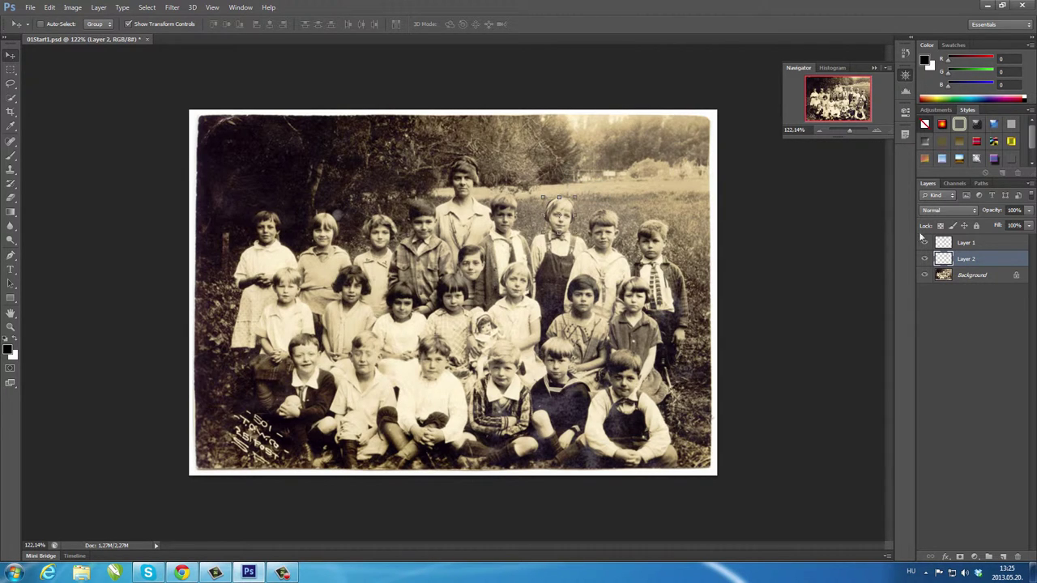
left_click(967, 243)
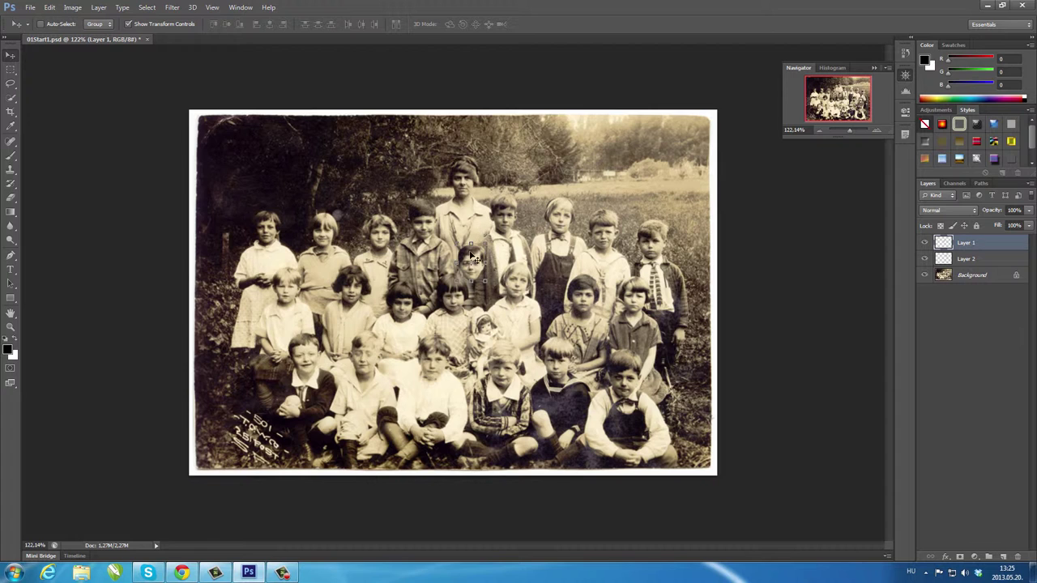
left_click_drag(478, 258, 516, 279)
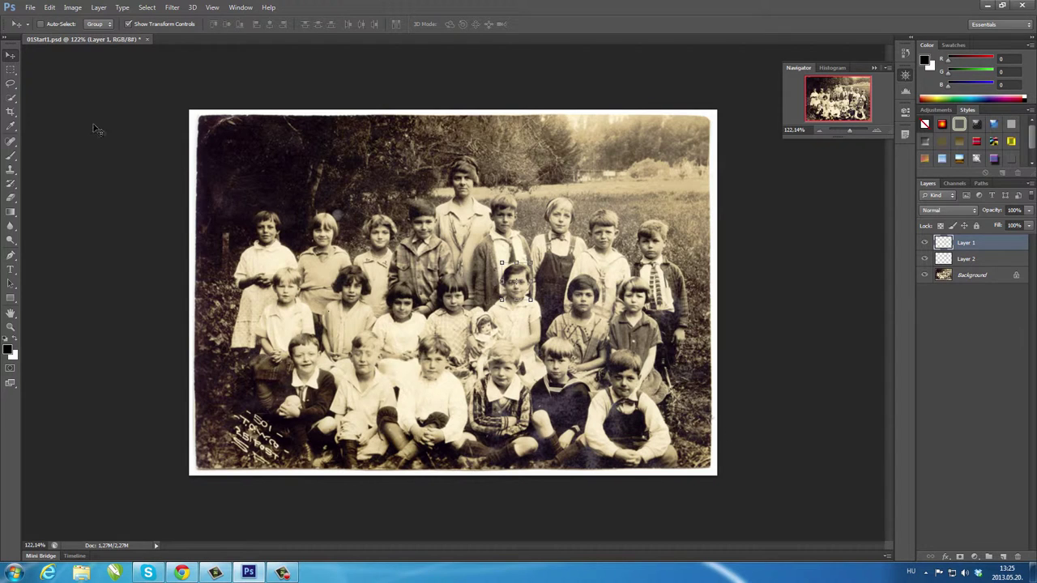
- Make Quick Selection the active tool from the lasso flyout and open the File menu
left_click(11, 84)
right_click(11, 85)
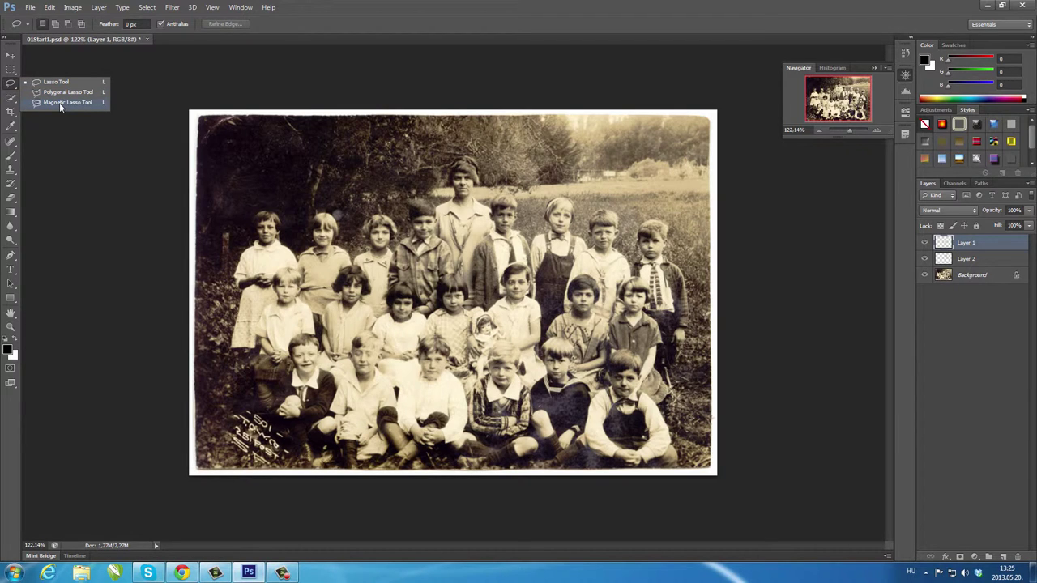
left_click(13, 98)
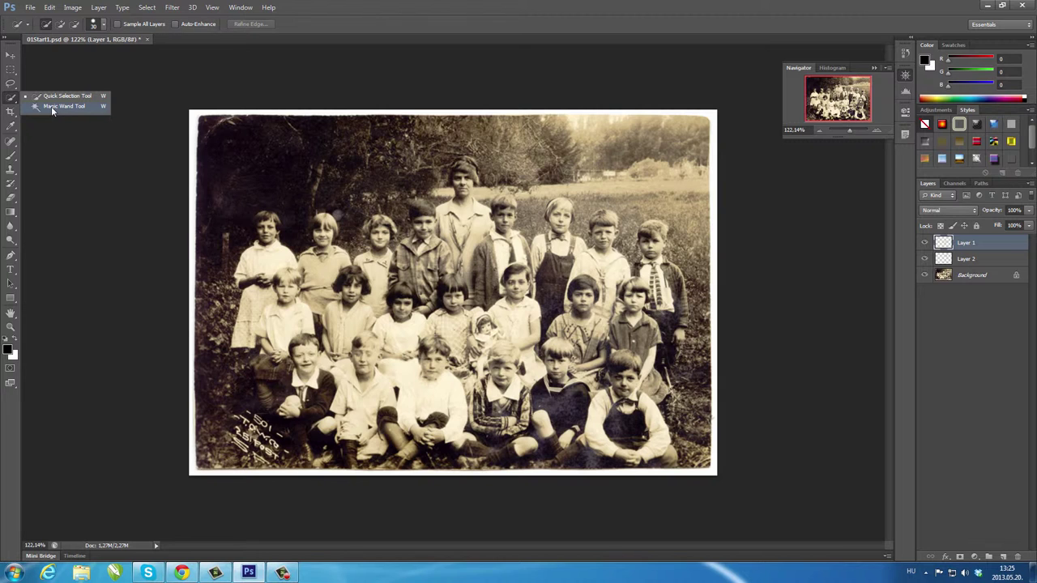
left_click(29, 7)
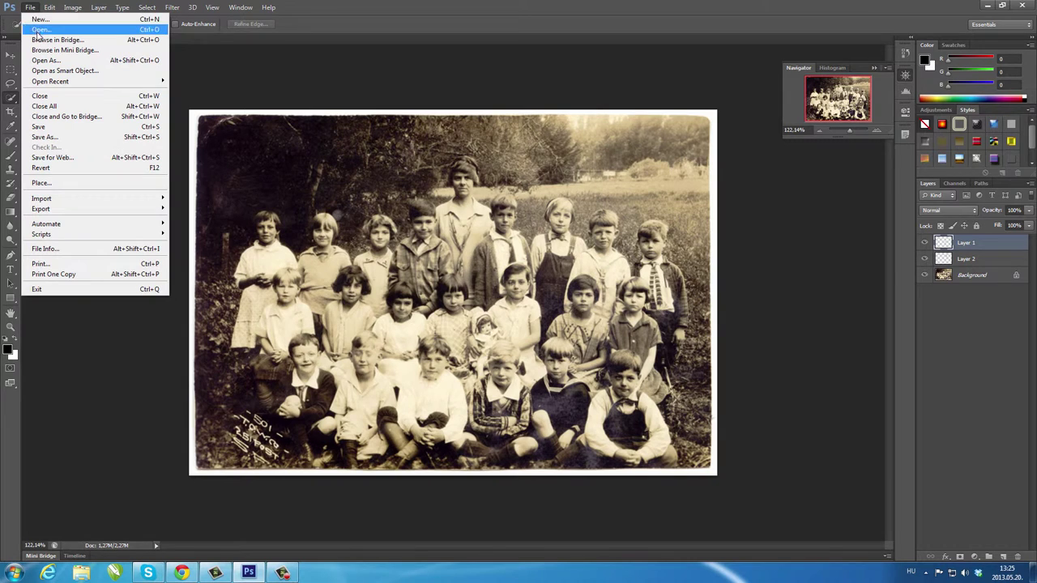
- Open 03Start.psd from the Lessons/Lesson03 folder
left_click(39, 30)
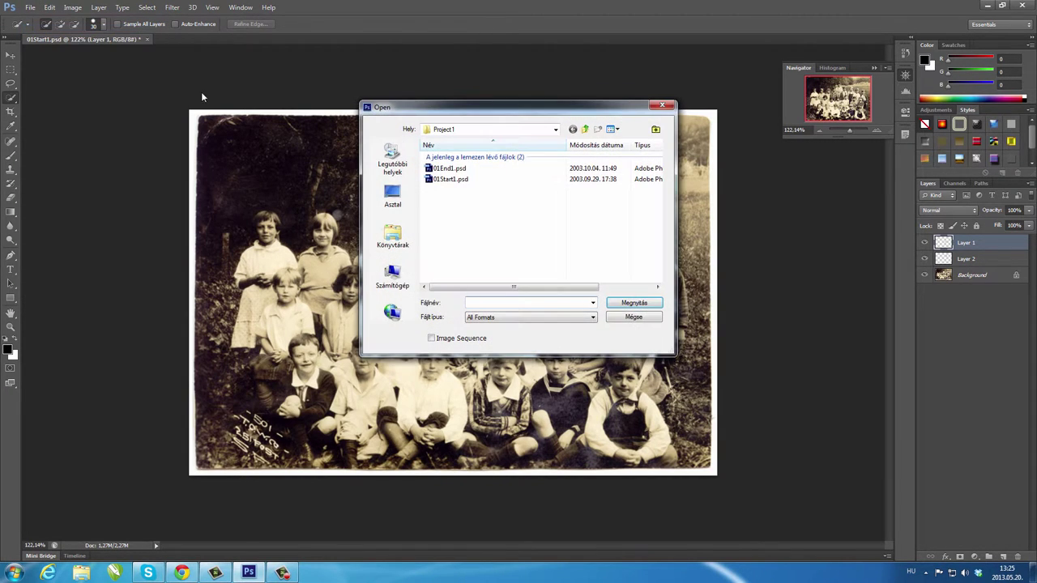
left_click(586, 130)
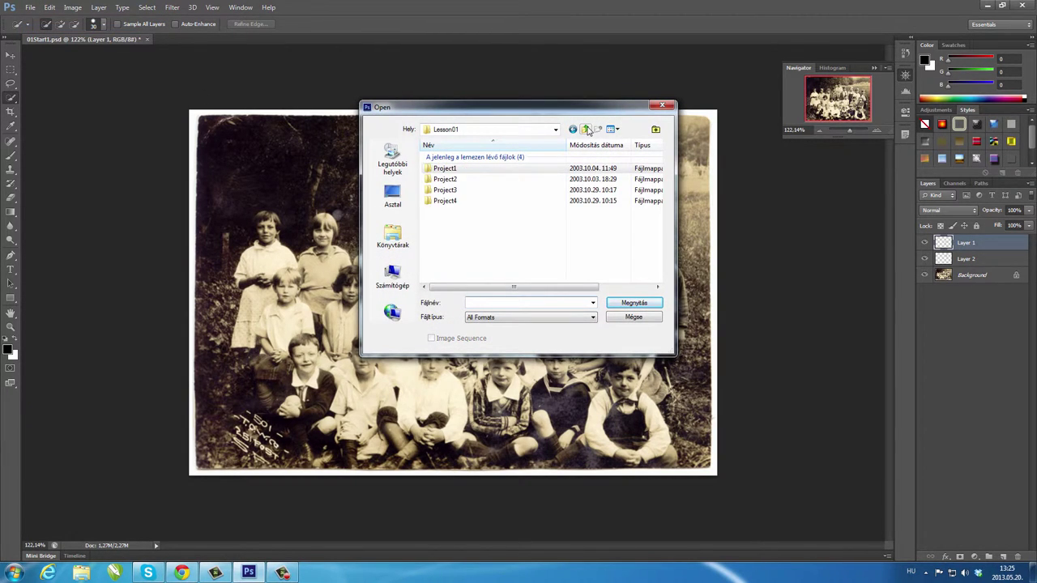
left_click(586, 130)
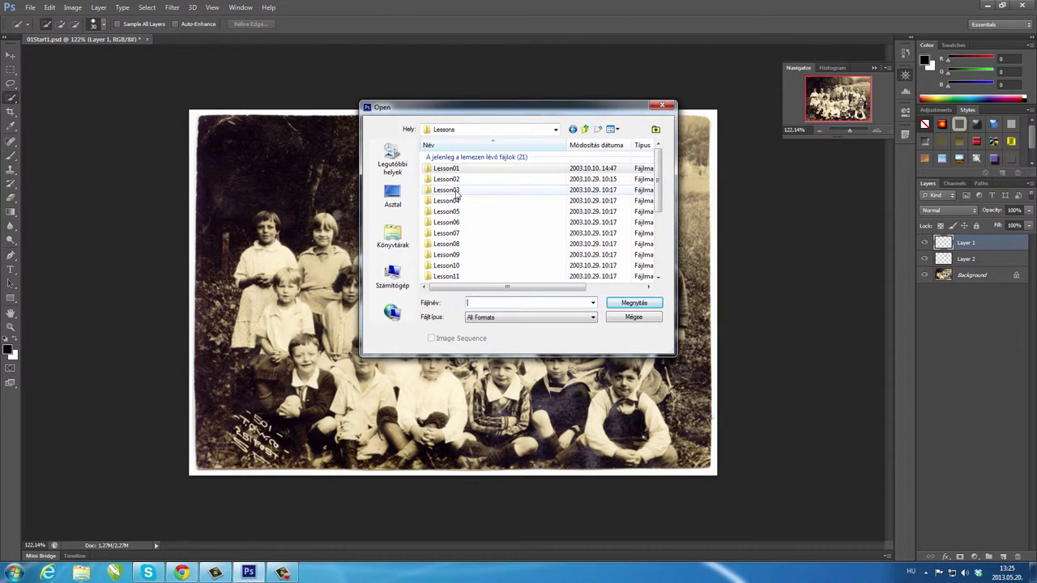
double_click(451, 189)
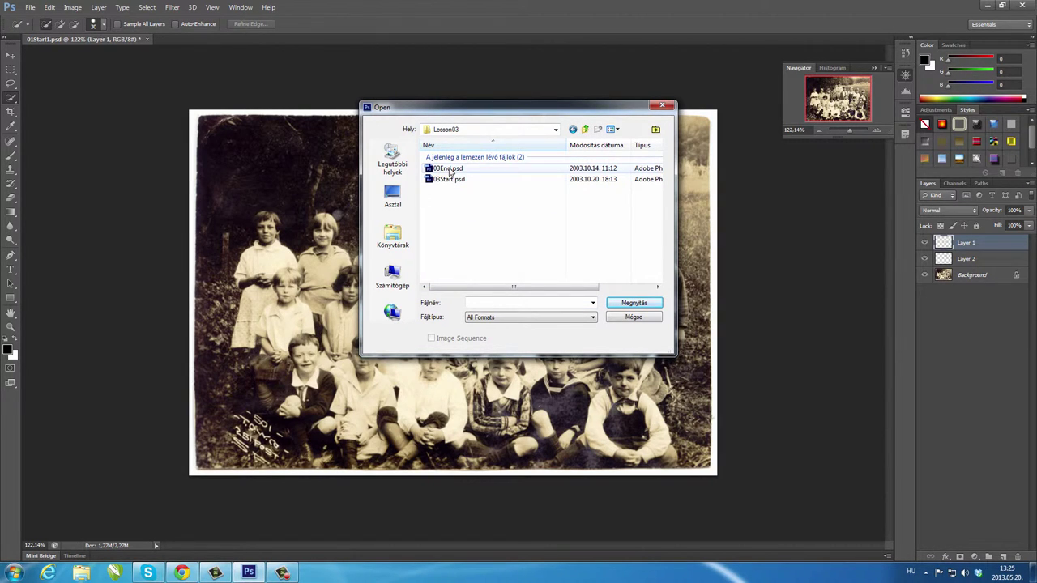
left_click(450, 179)
left_click(621, 306)
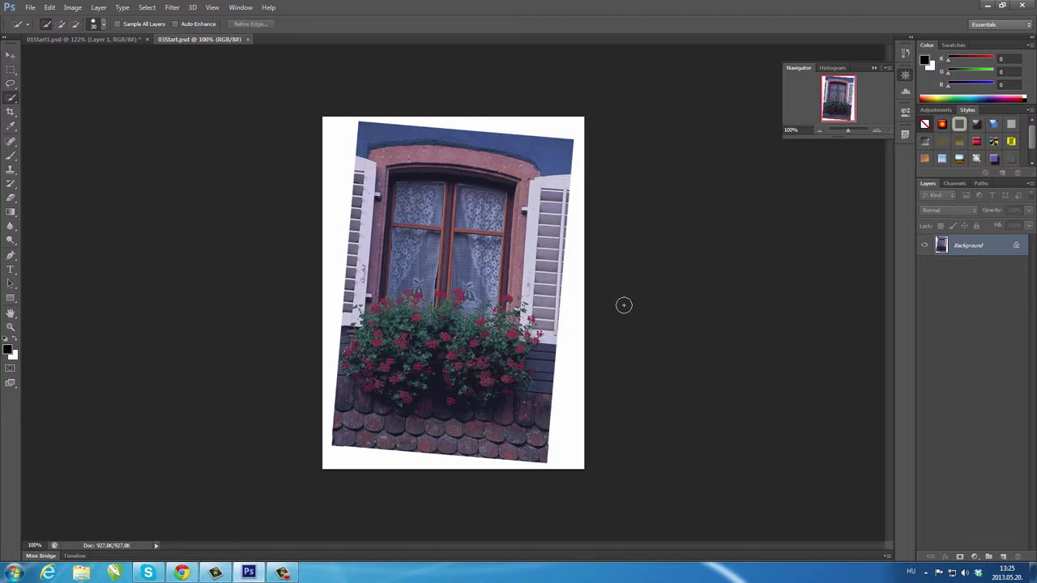
- Choose the Magic Wand Tool from the Quick Selection tool's flyout
right_click(12, 101)
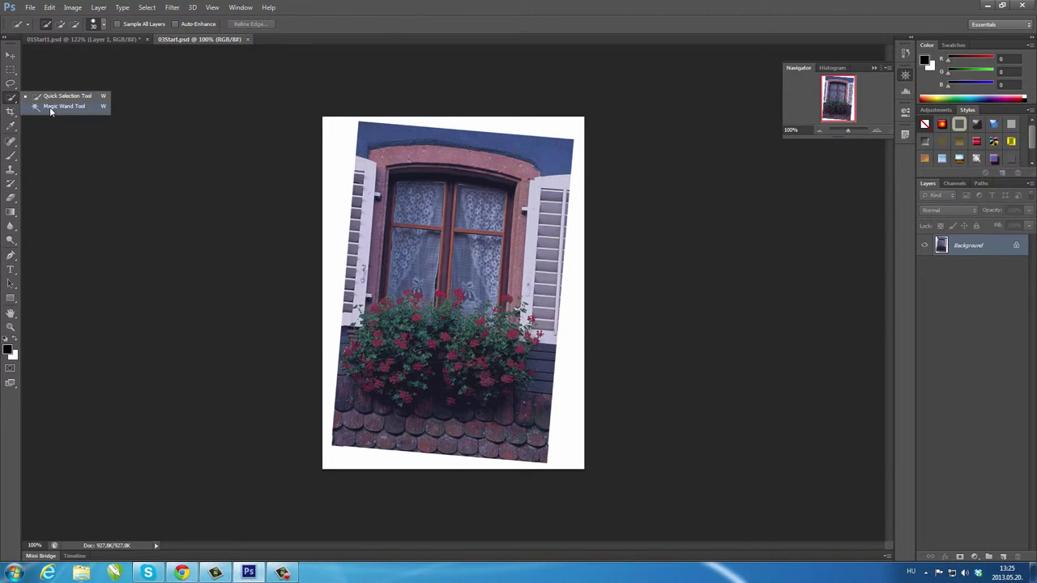
left_click(50, 108)
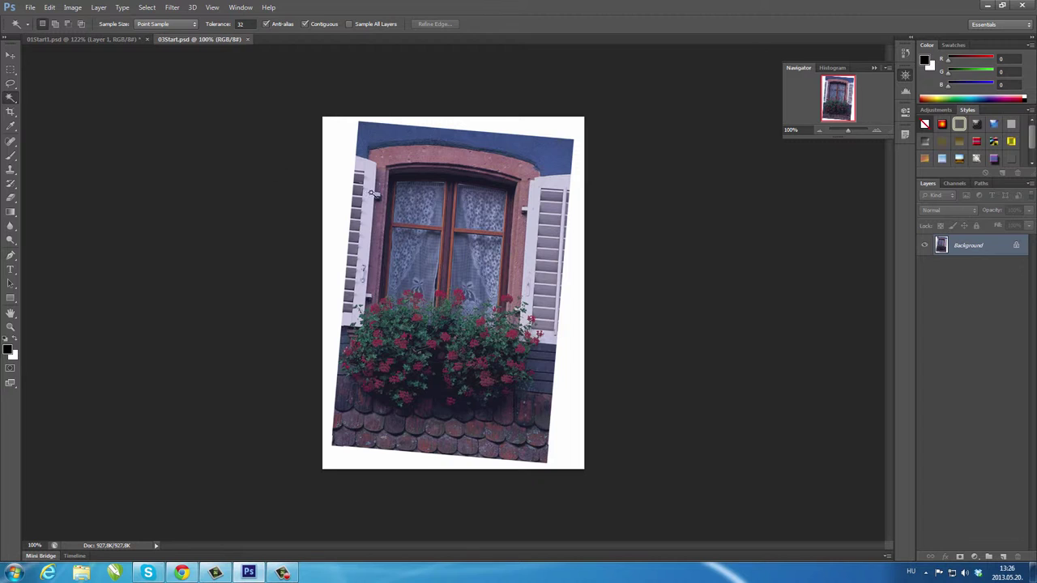
left_click(551, 153)
left_click(846, 131)
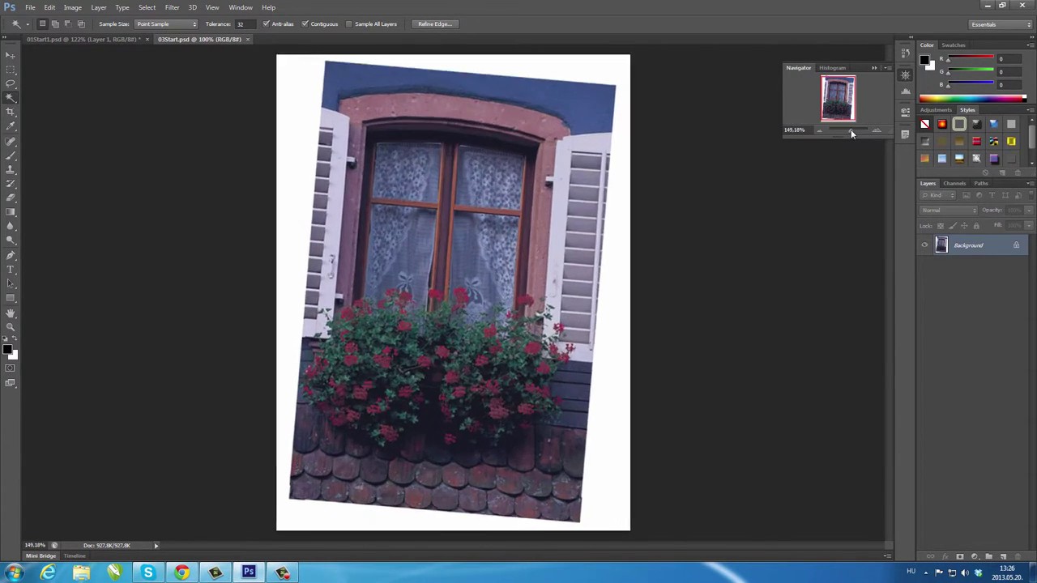
left_click_drag(849, 133, 852, 130)
left_click_drag(848, 89, 846, 84)
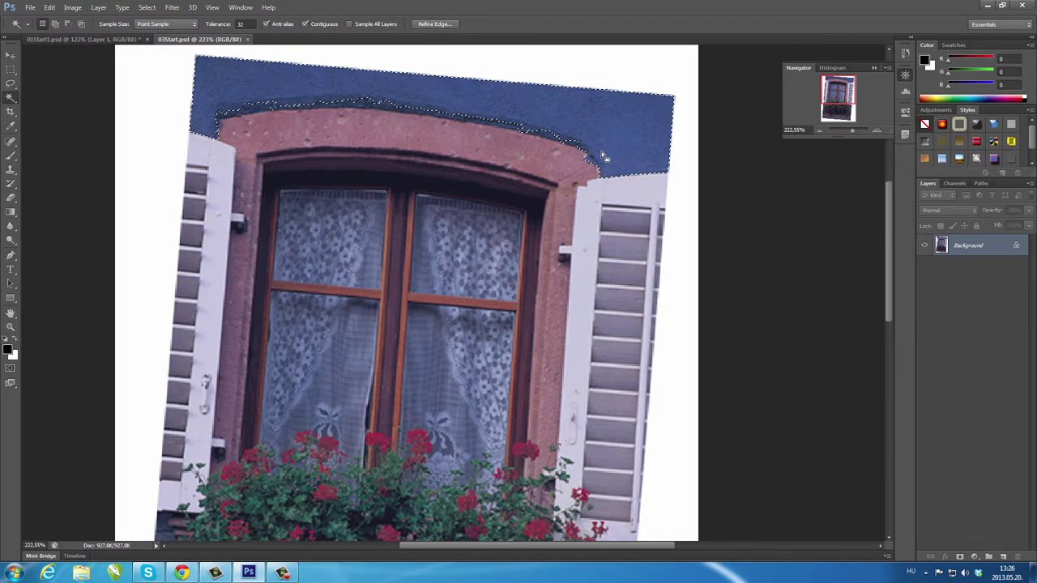
left_click(49, 7)
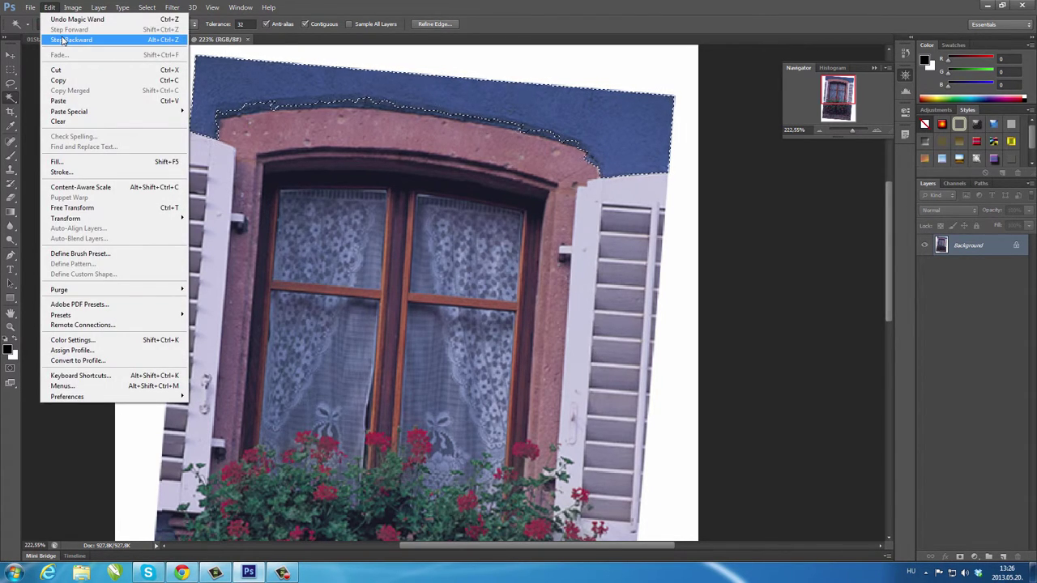
left_click(62, 36)
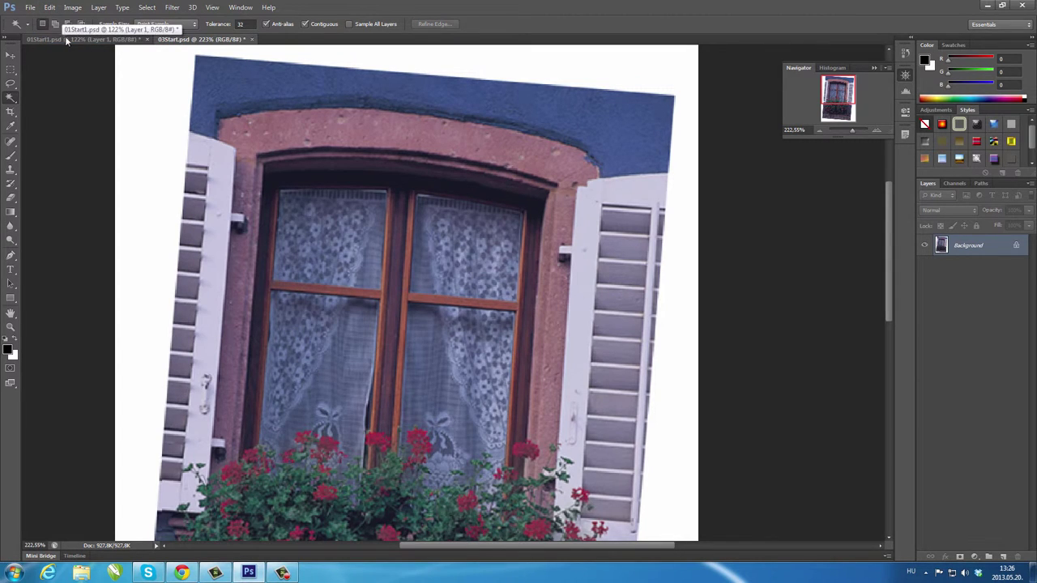
double_click(241, 23)
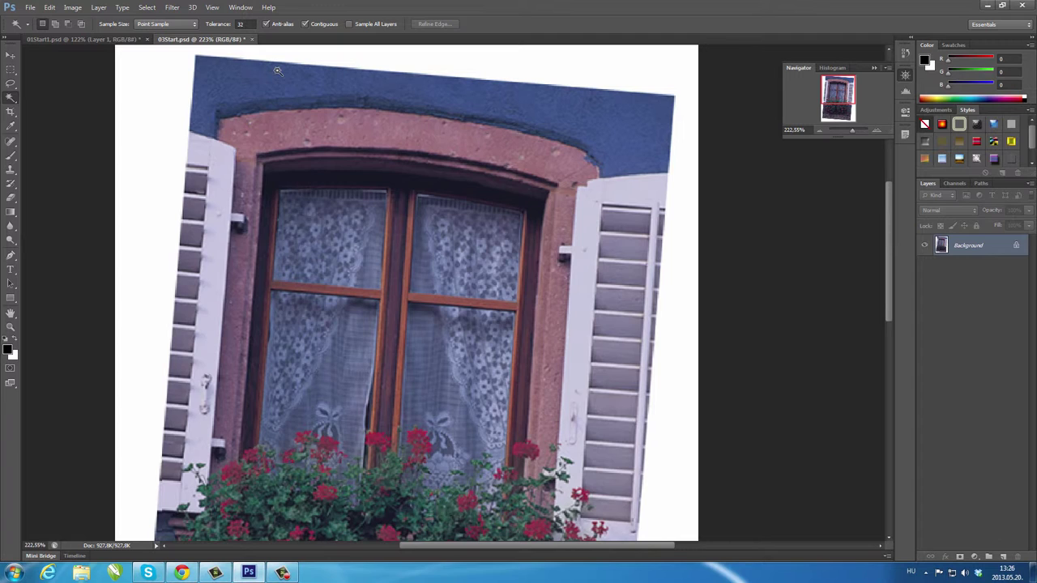
- Set the Magic Wand tolerance to 40
left_click(251, 24)
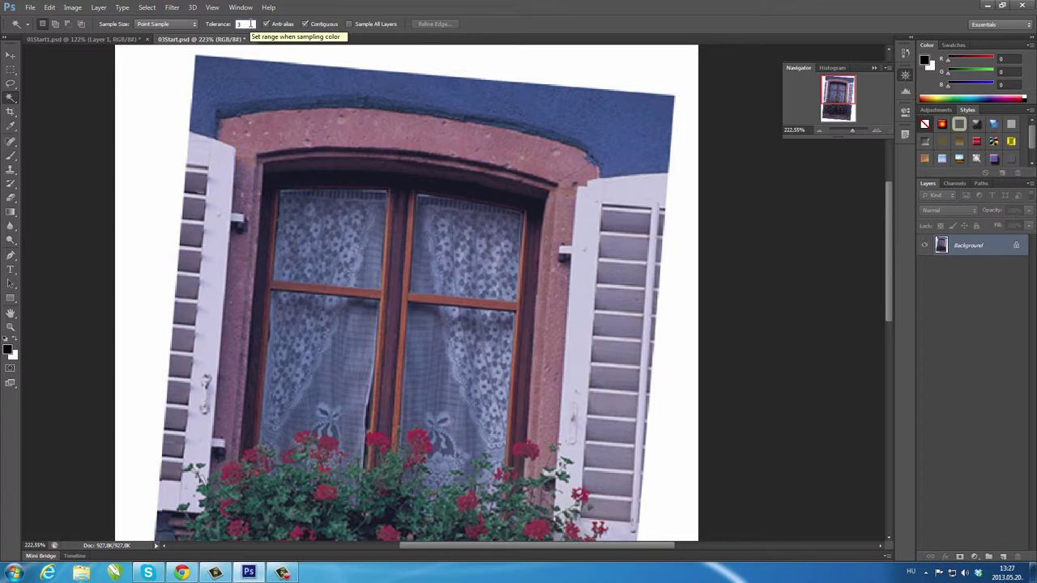
type("0")
key("Return")
key("BackSpace")
key("BackSpace")
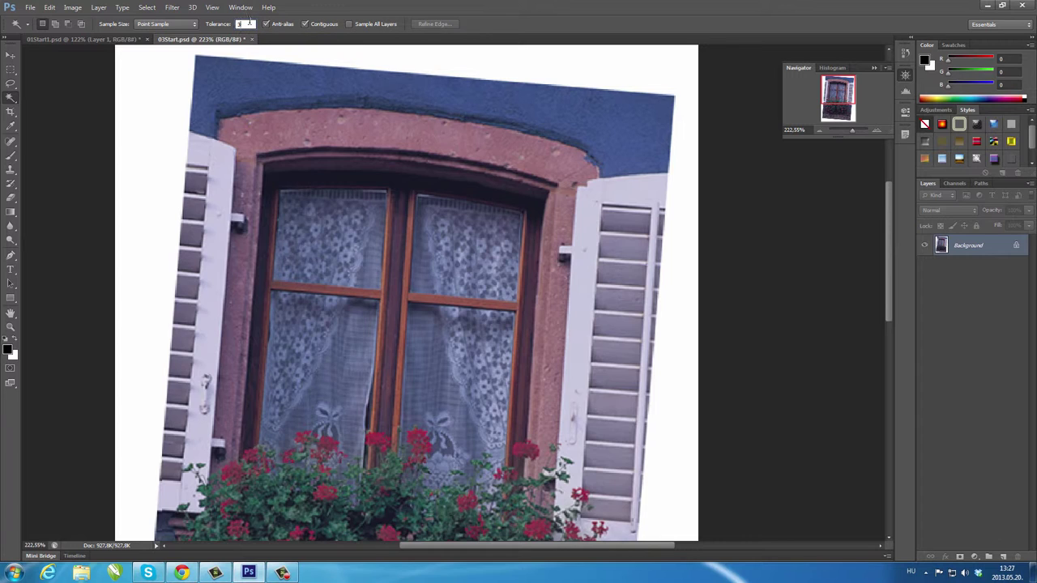
type("0")
key("Return")
- Select the blue wall above the window arch, zooming in to get a cleaner edge
left_click(242, 88)
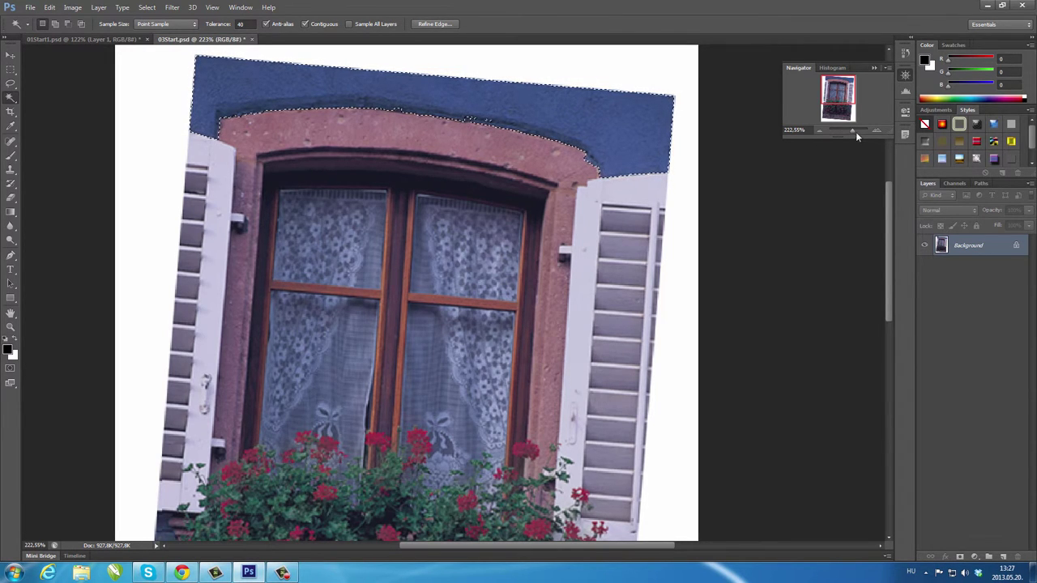
left_click_drag(853, 130, 859, 131)
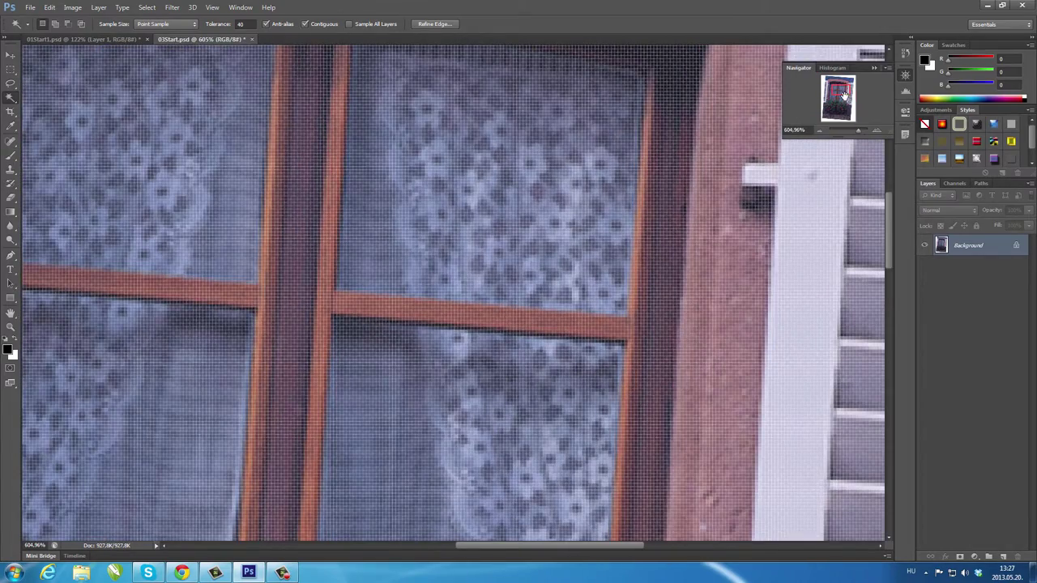
left_click_drag(843, 94, 841, 83)
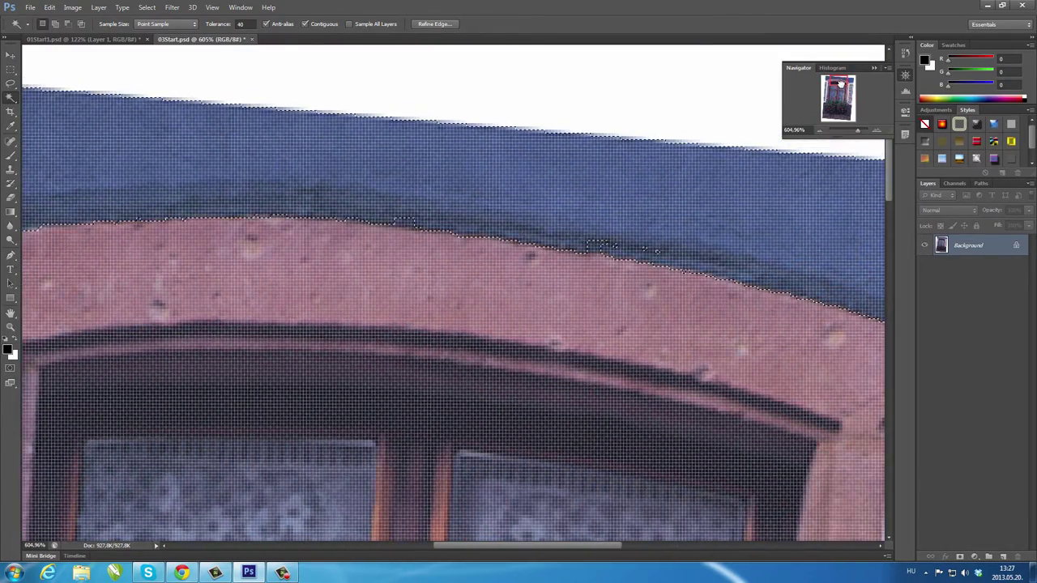
left_click(543, 236)
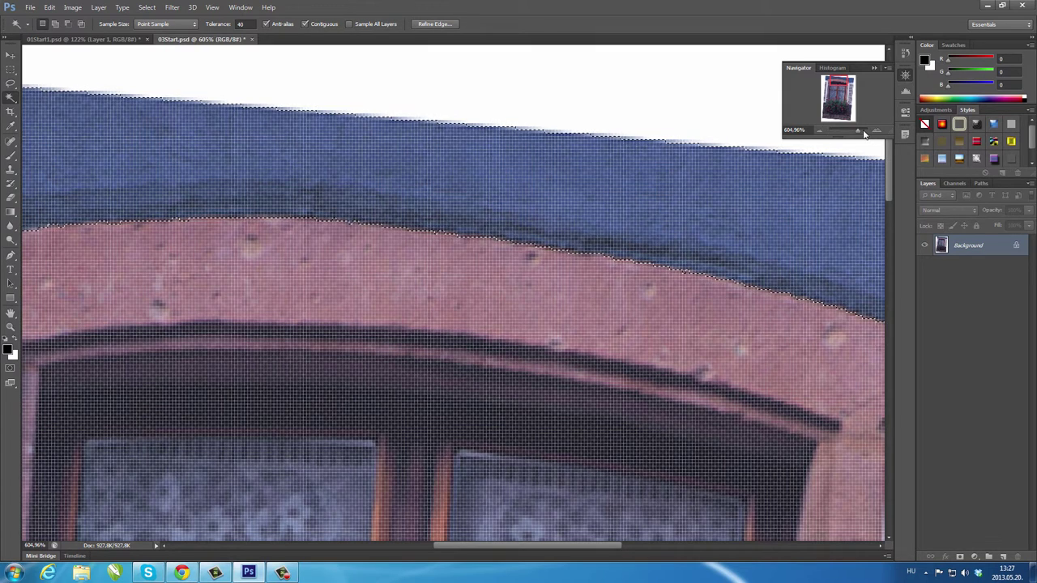
left_click_drag(864, 132, 854, 132)
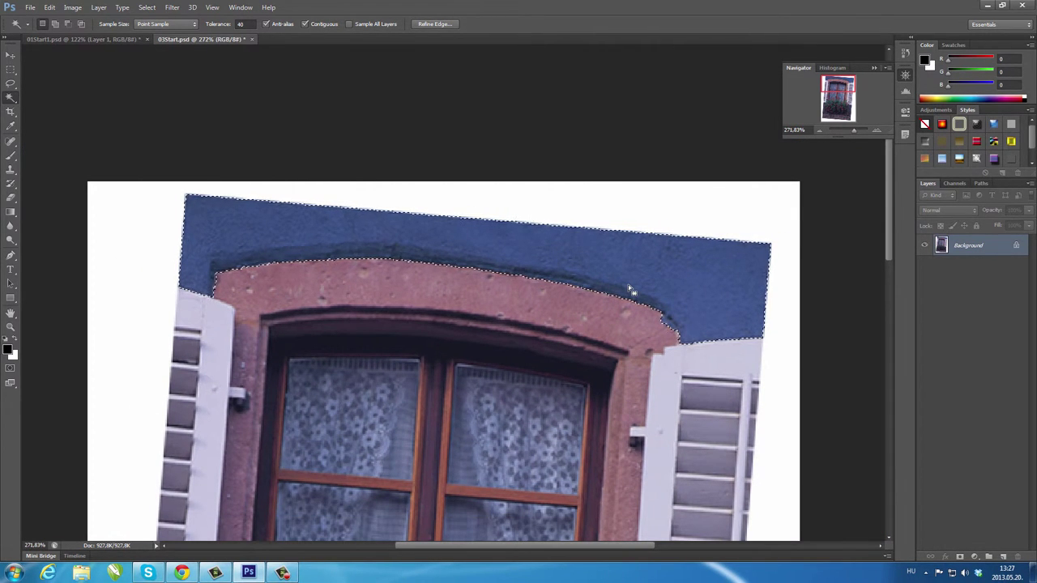
- Test-delete the selected blue wall, then undo to restore it
key("BackSpace")
key("ctrl+d")
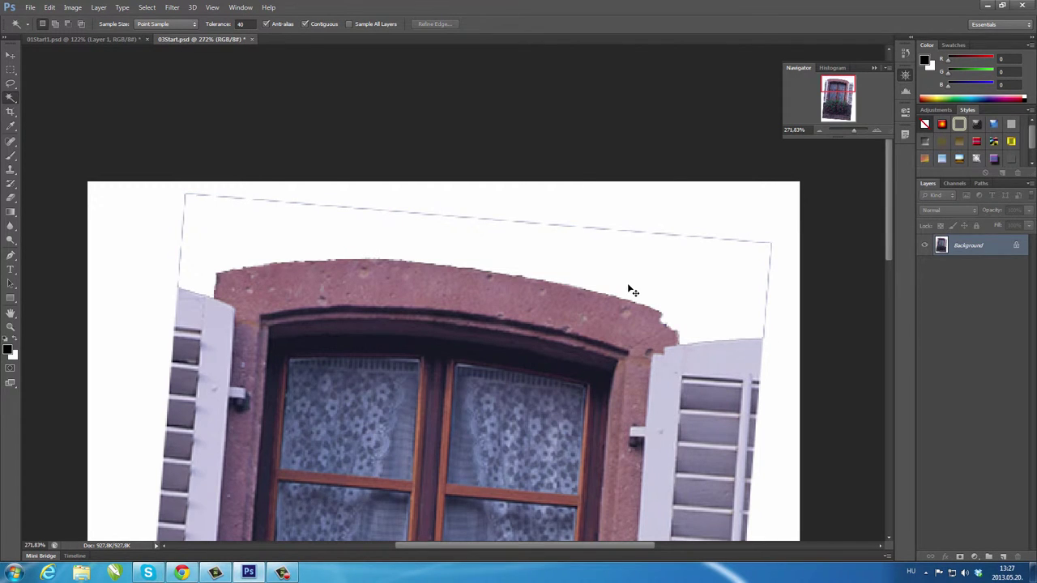
key("ctrl+alt+z")
key("ctrl+alt+z")
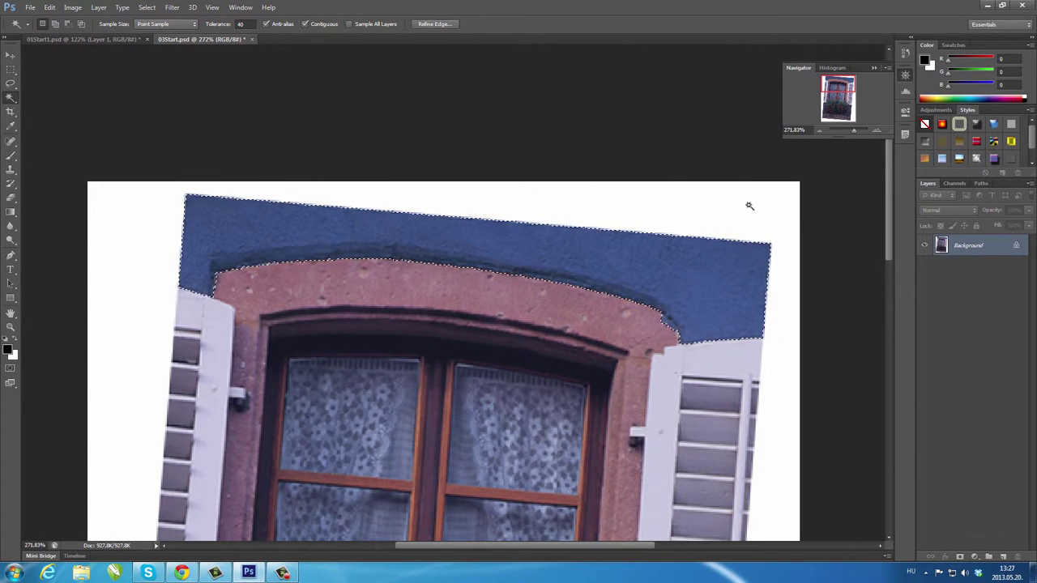
left_click_drag(856, 133, 853, 134)
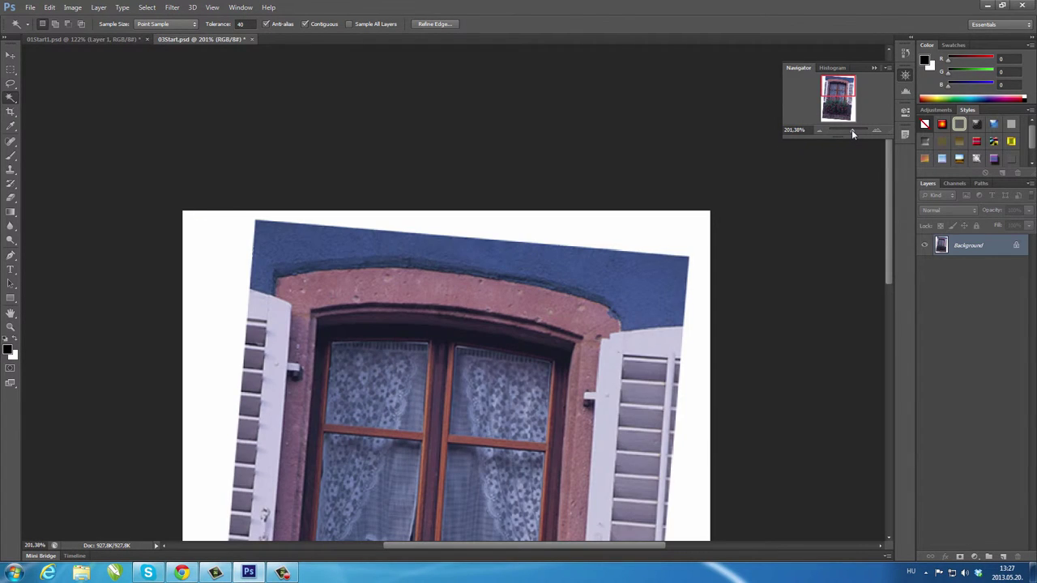
- Switch to the Quick Selection Tool and deselect the blue wall
right_click(10, 97)
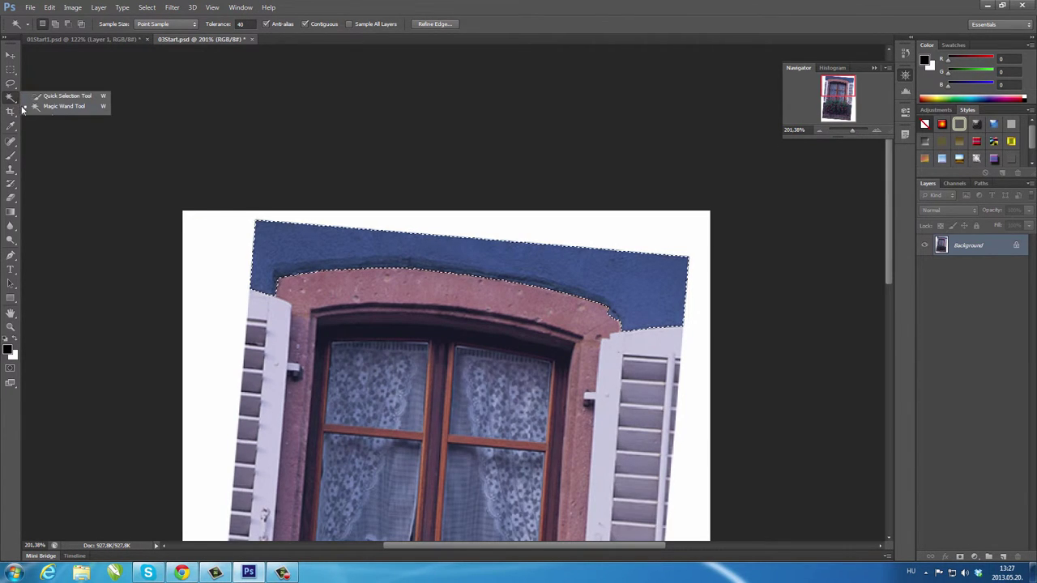
left_click(88, 97)
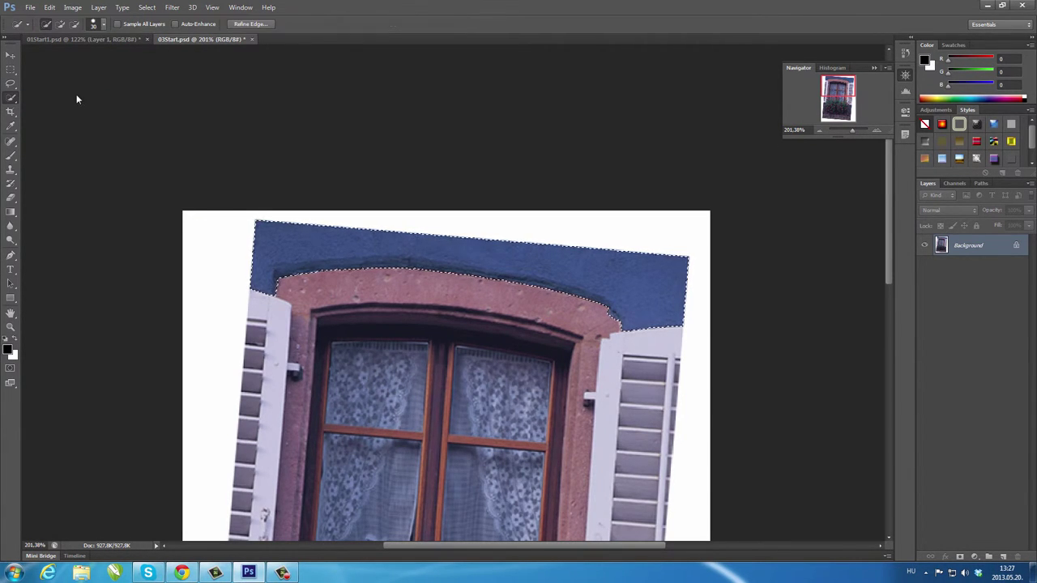
left_click(147, 7)
left_click(162, 27)
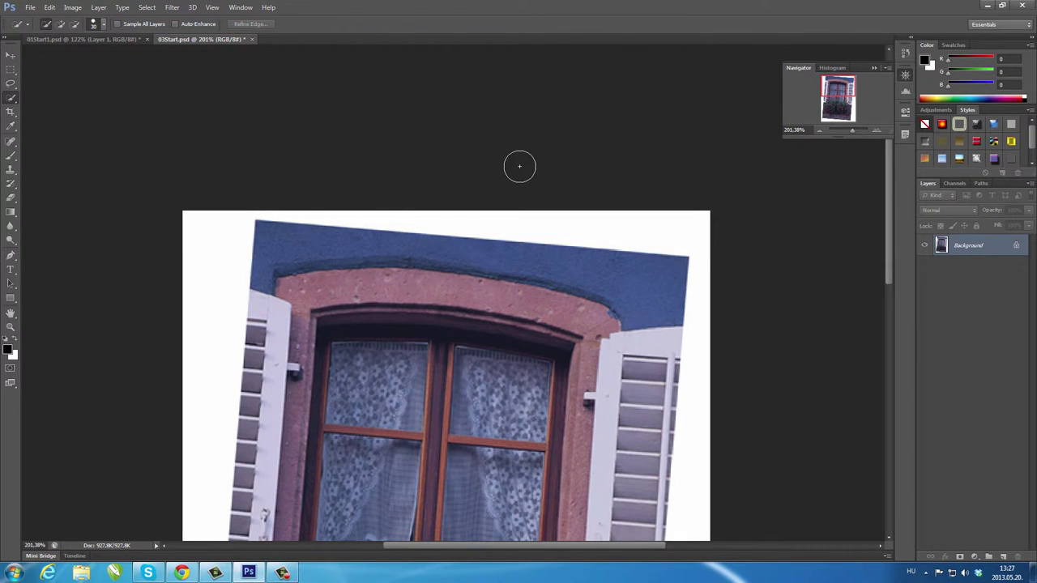
left_click_drag(839, 86, 845, 87)
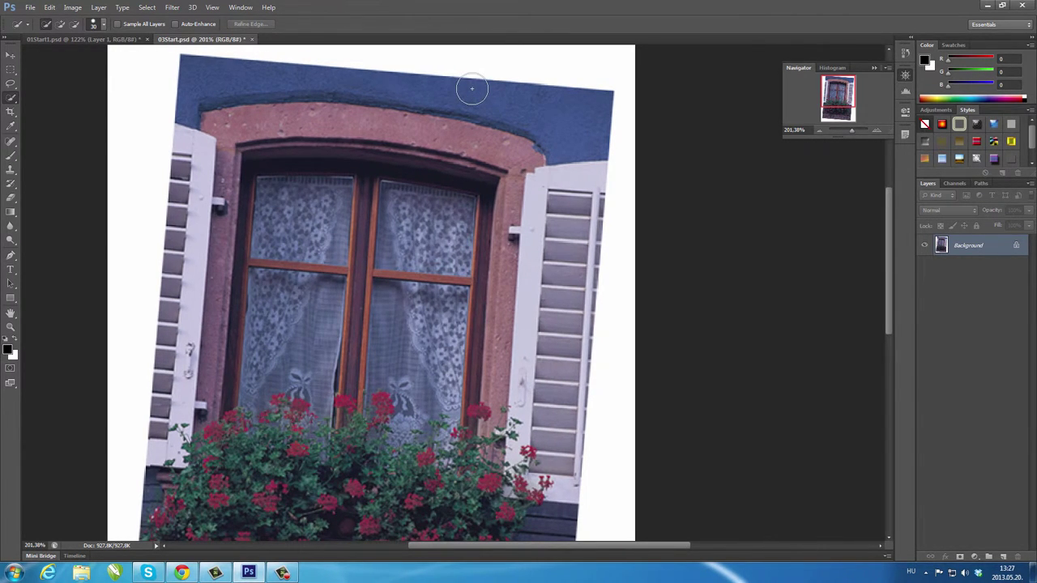
scroll(472, 88, "down", 1)
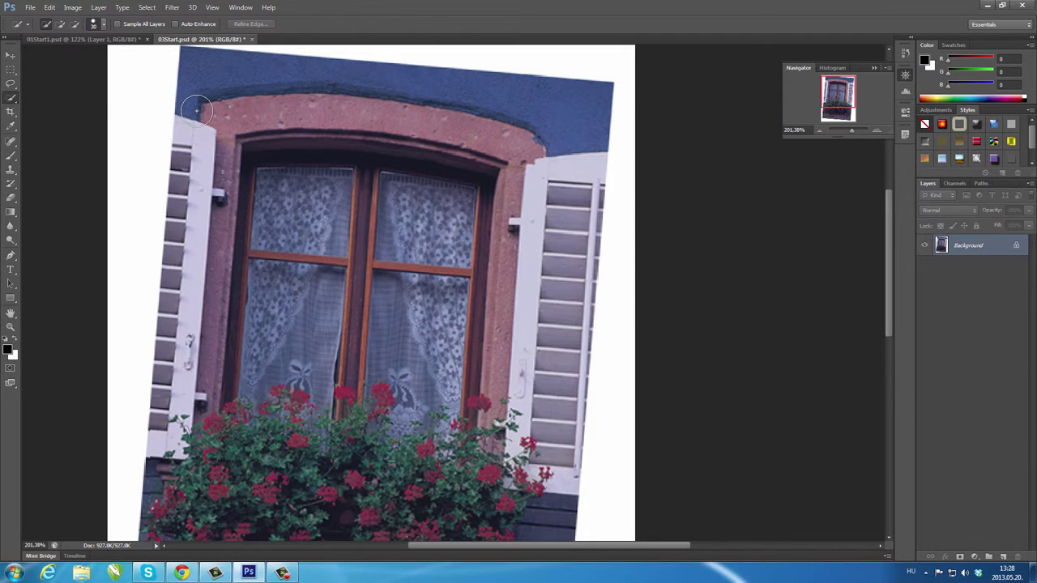
- Set the brush to 63 px with about 35% hardness and choose the new and subtract selection modes
left_click(104, 26)
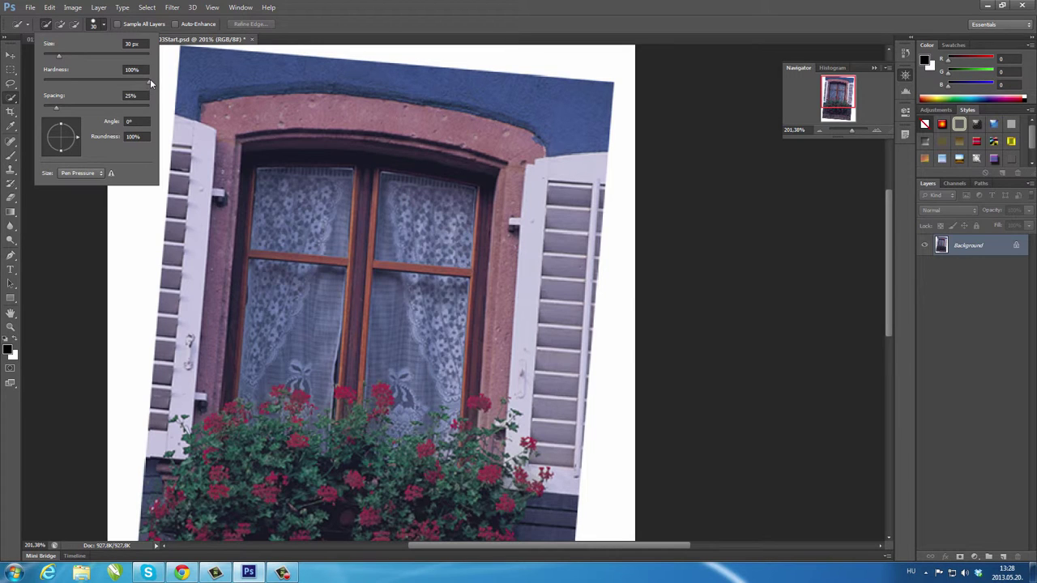
left_click_drag(150, 83, 84, 81)
mouse_move(58, 57)
left_mouse_down()
mouse_move(76, 55)
mouse_move(48, 59)
left_mouse_up()
left_click(75, 237)
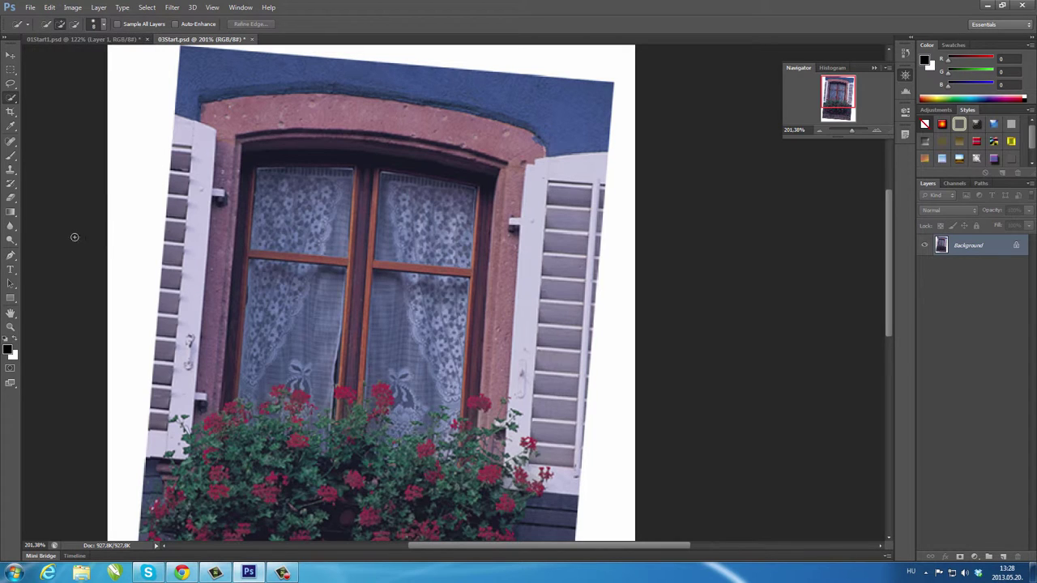
left_click(47, 24)
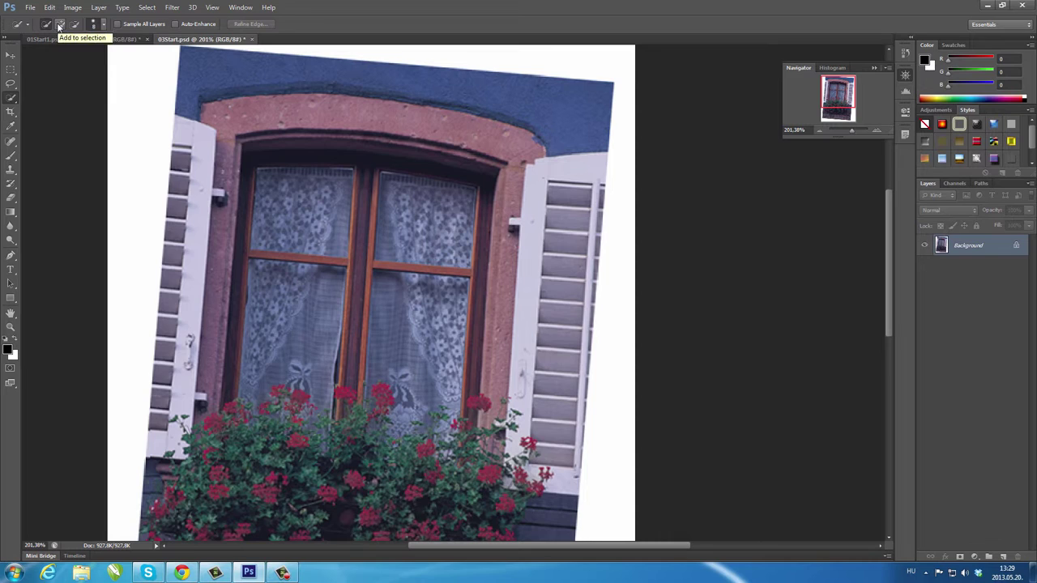
left_click(59, 27)
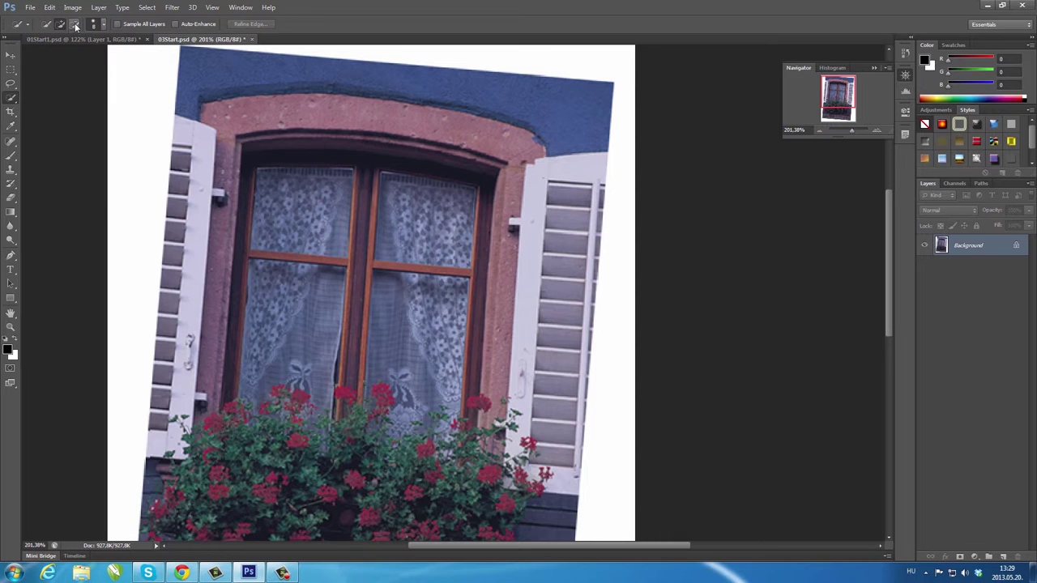
left_click(75, 26)
left_click(46, 25)
left_click_drag(207, 107, 423, 122)
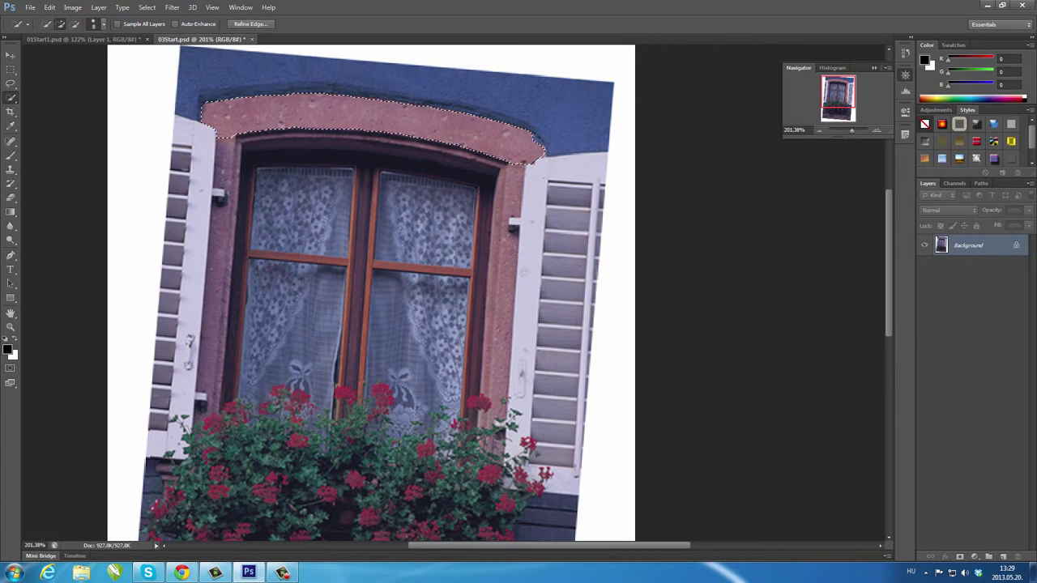
mouse_move(496, 228)
left_mouse_down()
mouse_move(514, 173)
mouse_move(508, 268)
left_mouse_up()
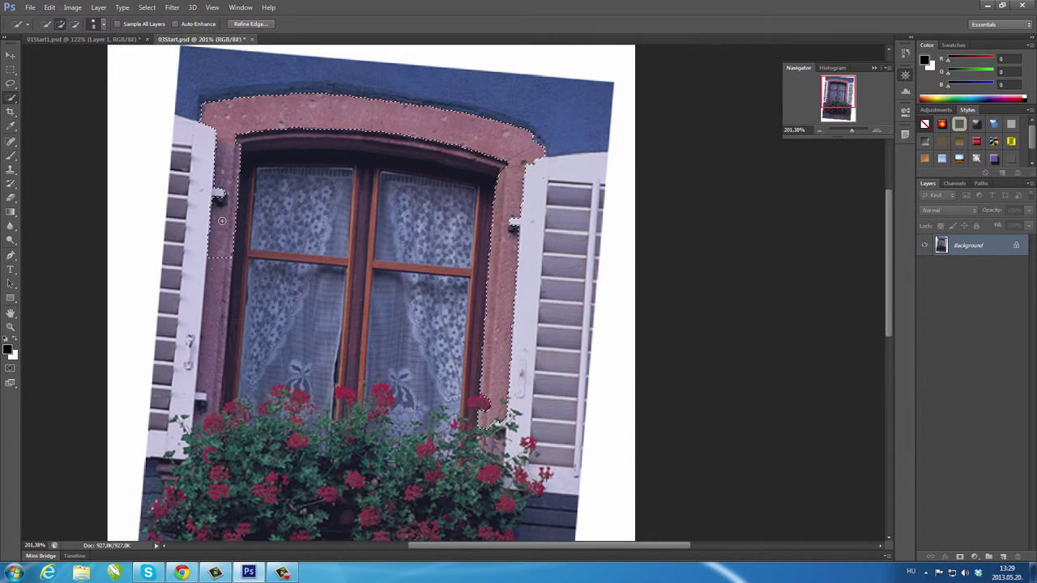
left_click_drag(216, 303, 216, 341)
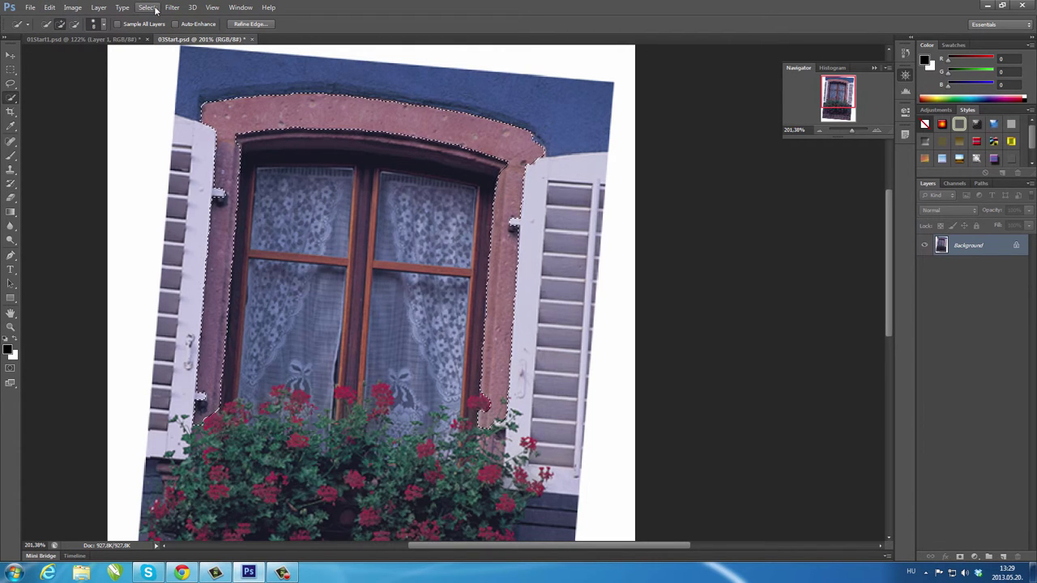
left_click(147, 7)
left_click(156, 31)
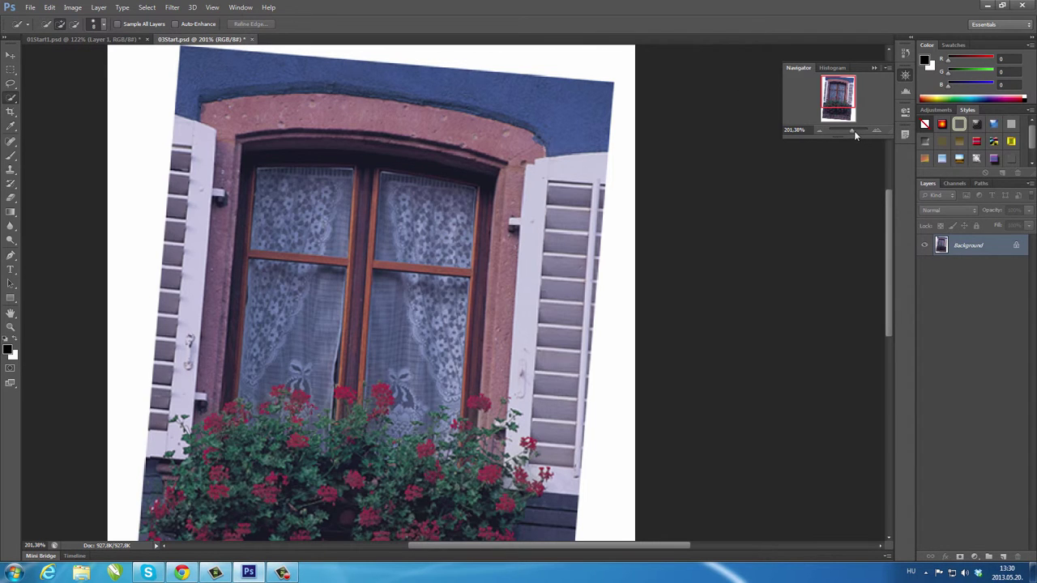
left_click_drag(855, 132, 847, 132)
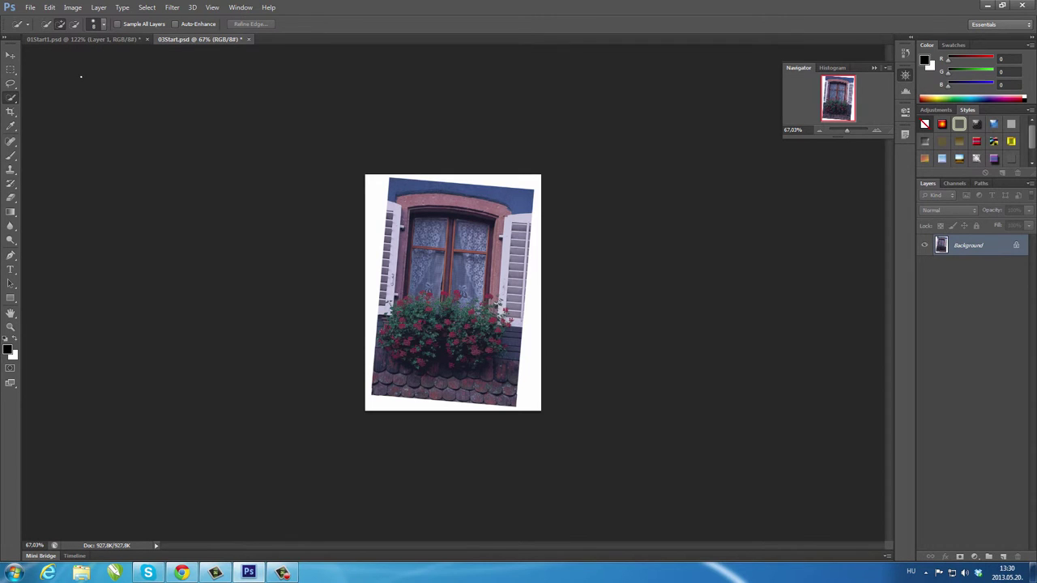
- Crop the photo rotated about -4.6°, with left and right edges trimmed past the white wedges
left_click(10, 114)
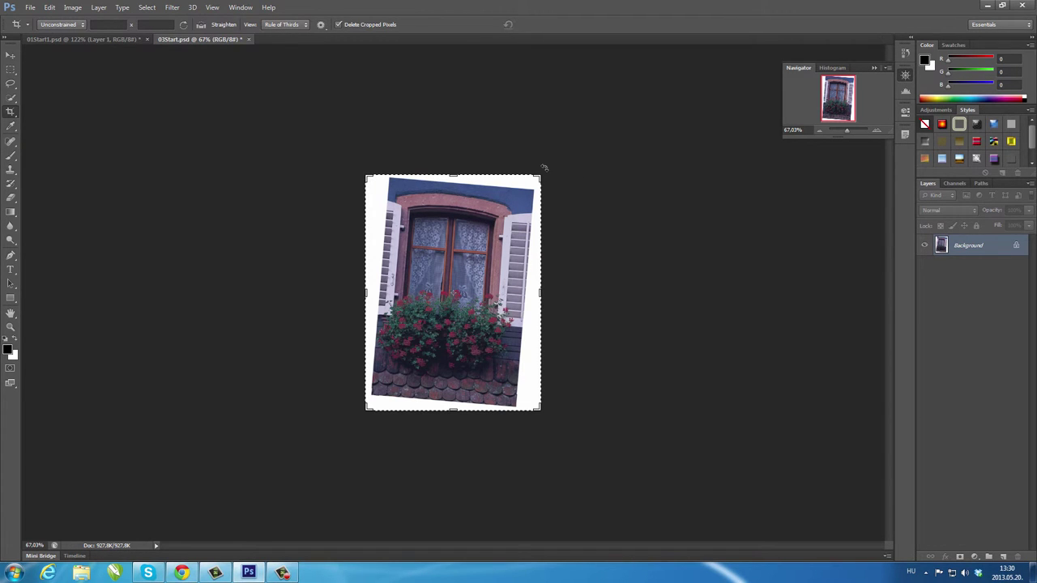
left_click_drag(541, 165, 532, 152)
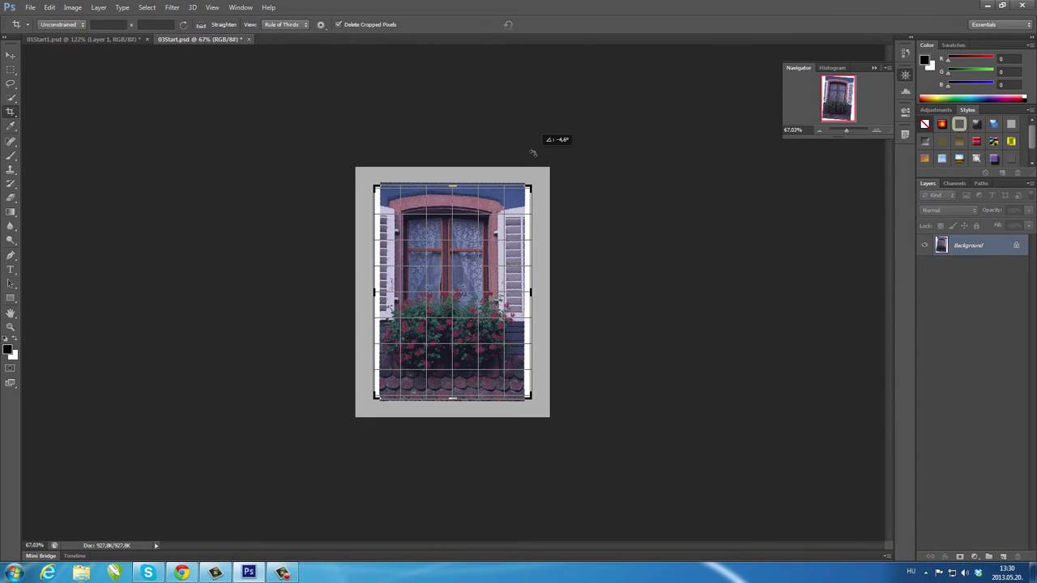
left_click_drag(532, 152, 534, 152)
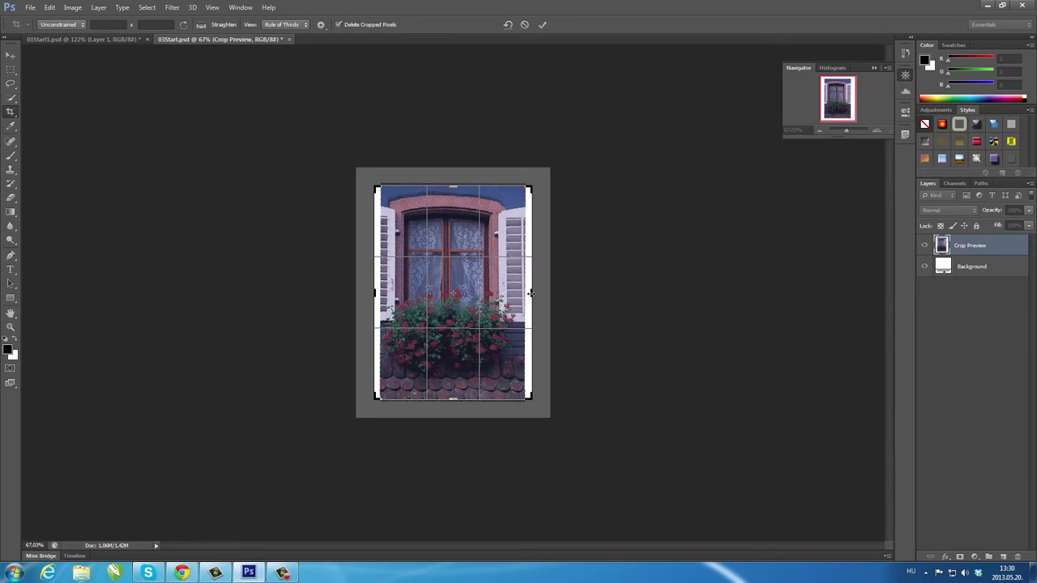
left_click_drag(530, 293, 525, 294)
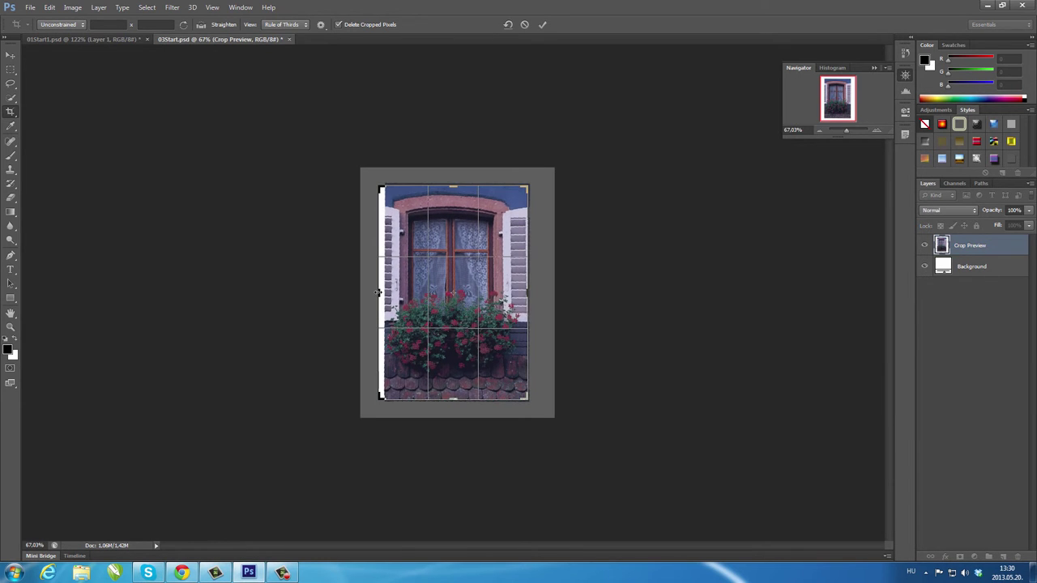
left_click_drag(379, 293, 385, 293)
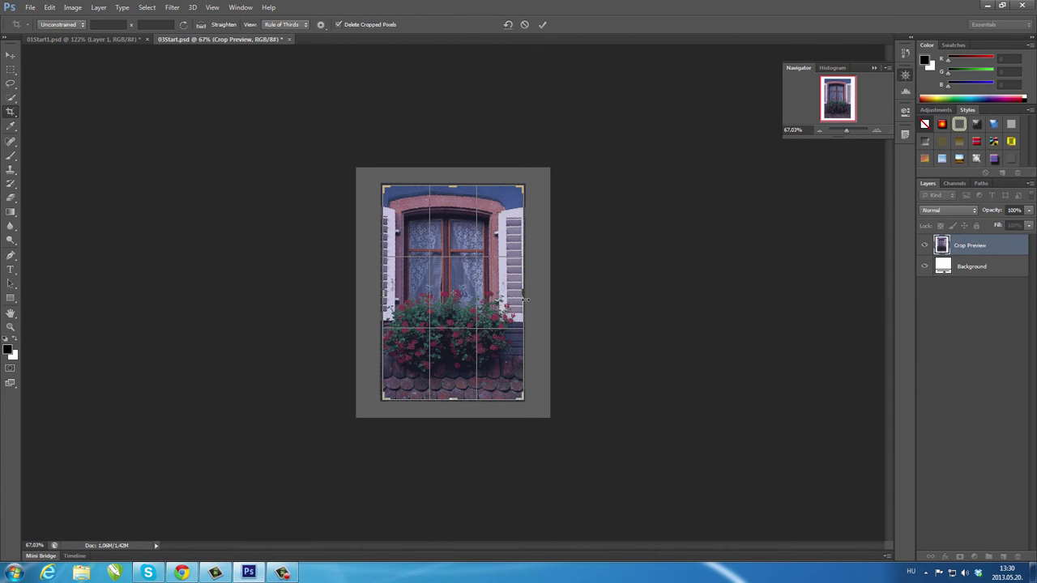
key("Return")
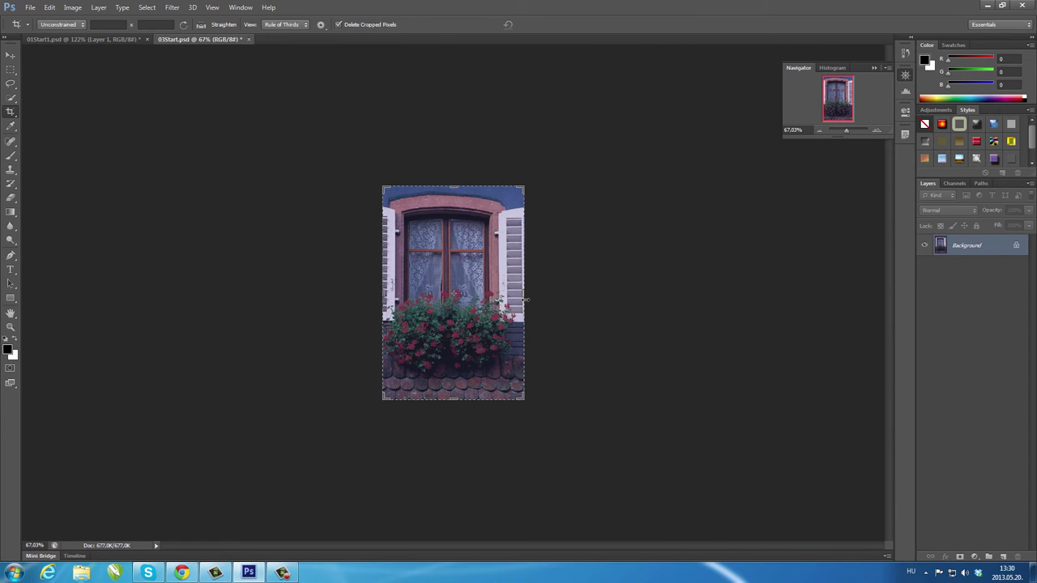